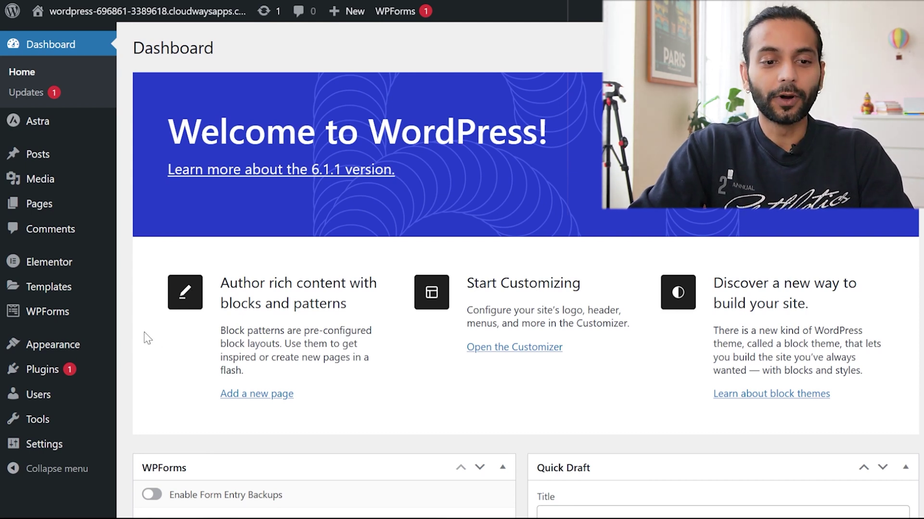
Step: Install and activate the SiteGround Optimizer plugin, found by searching the plugin directory for "siteground"
mouse_move(76, 372)
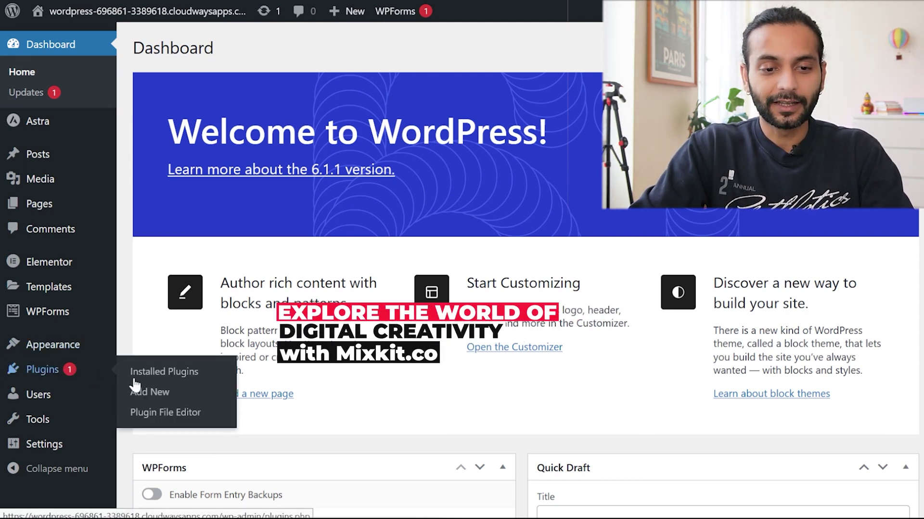
left_click(163, 394)
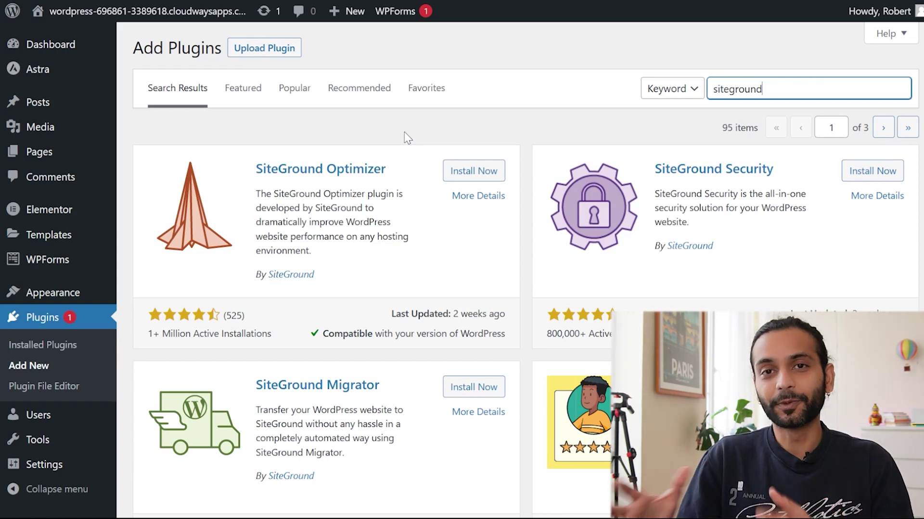
left_click(476, 174)
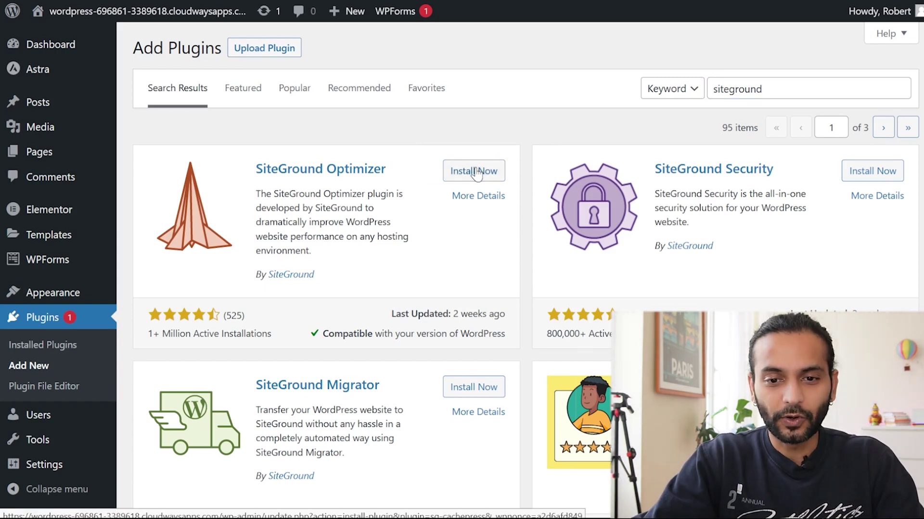
left_click(476, 171)
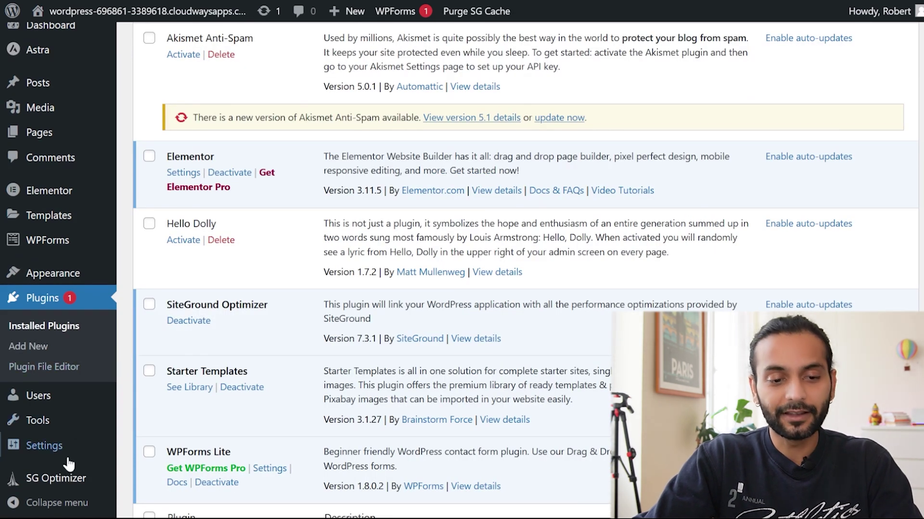
Step: Open the SiteGround Optimizer dashboard and confirm consent to technical data collection, leaving the occasional emails option unticked
mouse_move(63, 481)
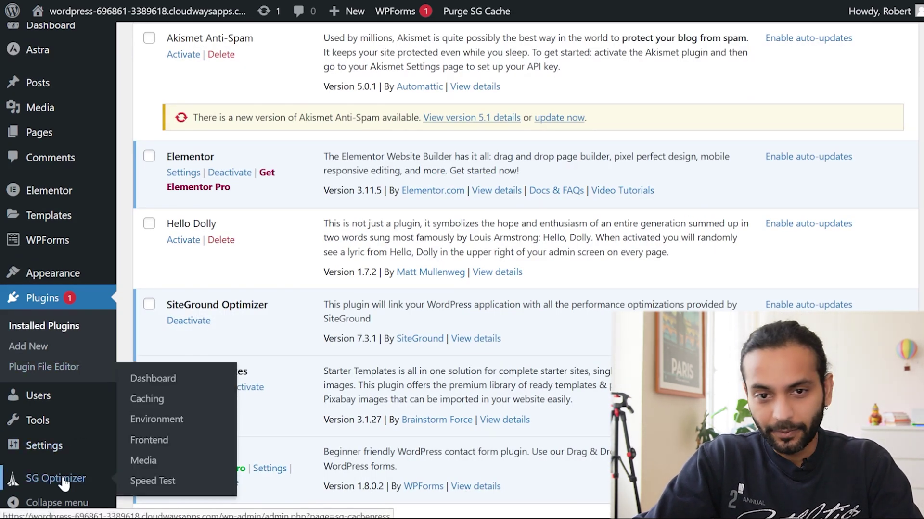
left_click(63, 481)
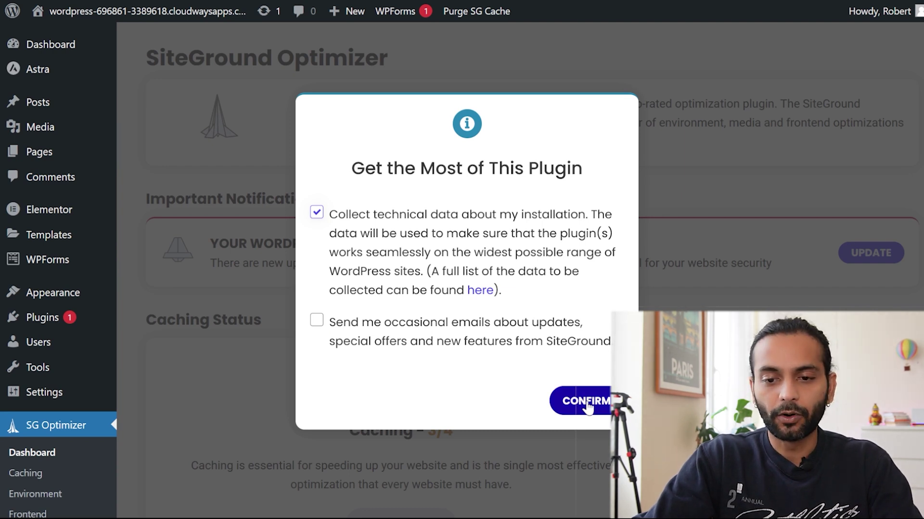
left_click(587, 404)
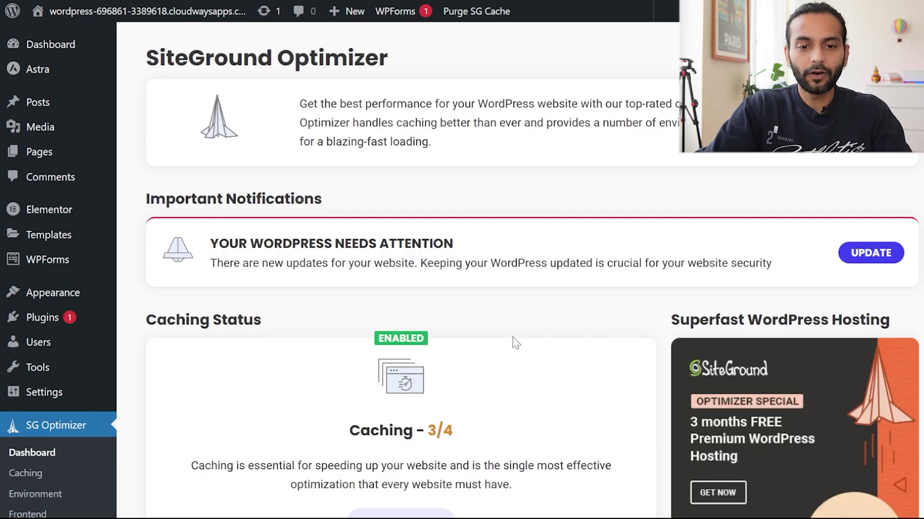
Step: Examine the SiteGround Optimizer dashboard for its notifications, caching status, and environment, frontend and media optimization scores
scroll(512, 335, "down", 2)
scroll(513, 336, "down", 2)
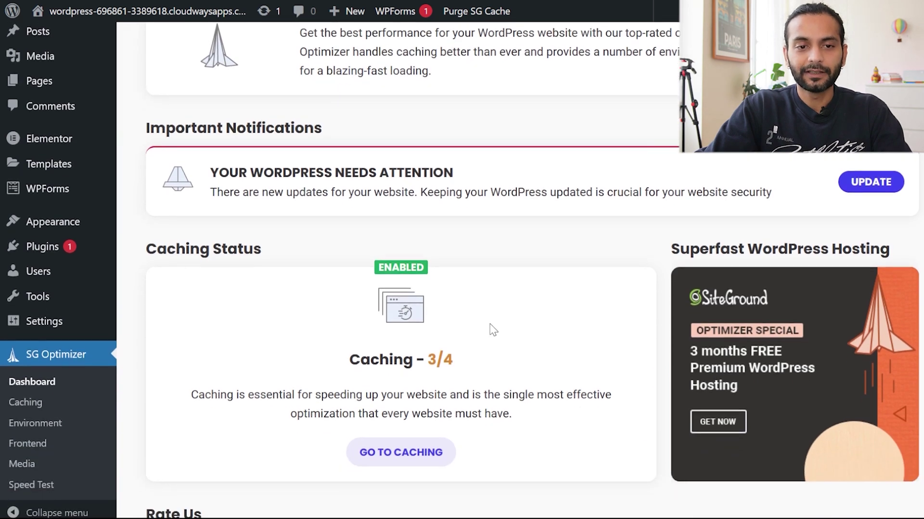
scroll(229, 167, "up", 2)
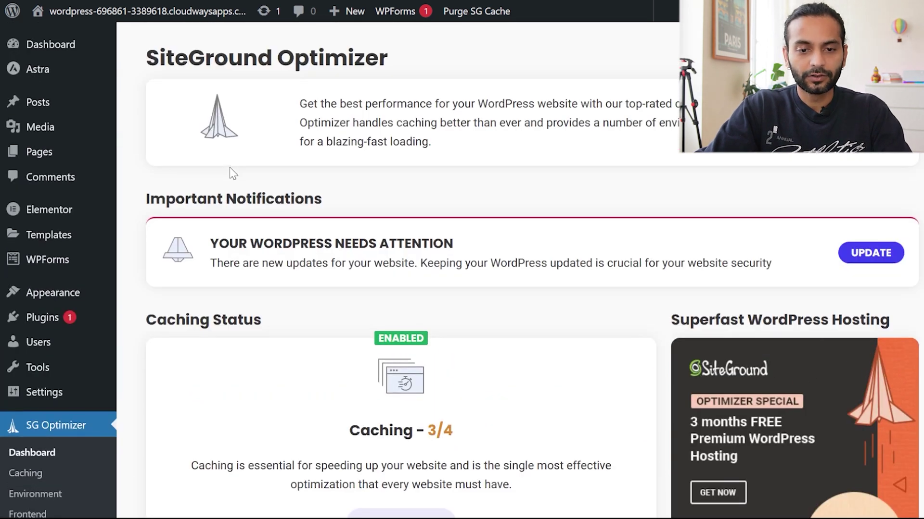
scroll(229, 168, "down", 2)
scroll(229, 168, "down", 2)
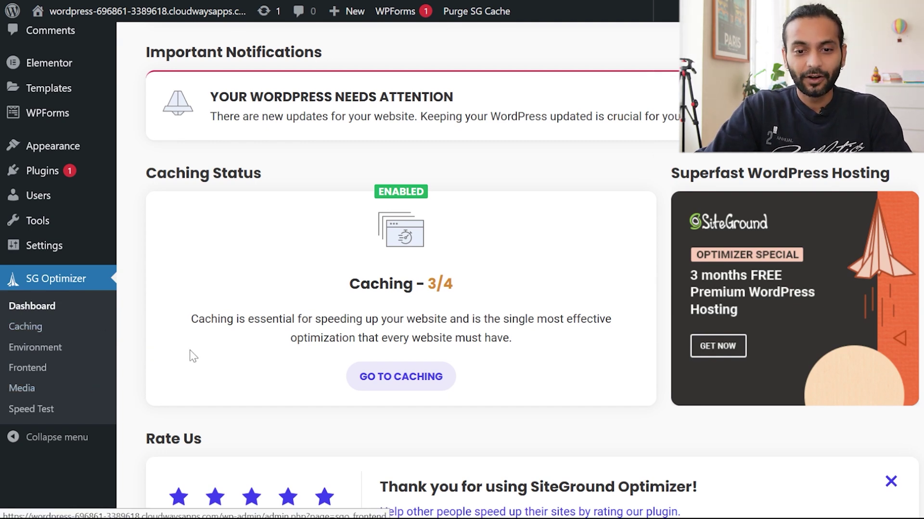
scroll(192, 356, "up", 1)
scroll(193, 355, "up", 3)
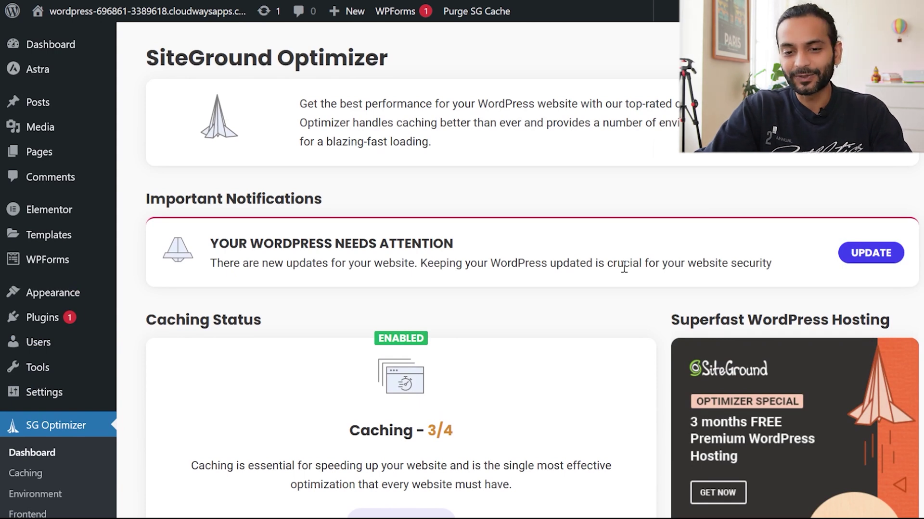
scroll(278, 126, "down", 2)
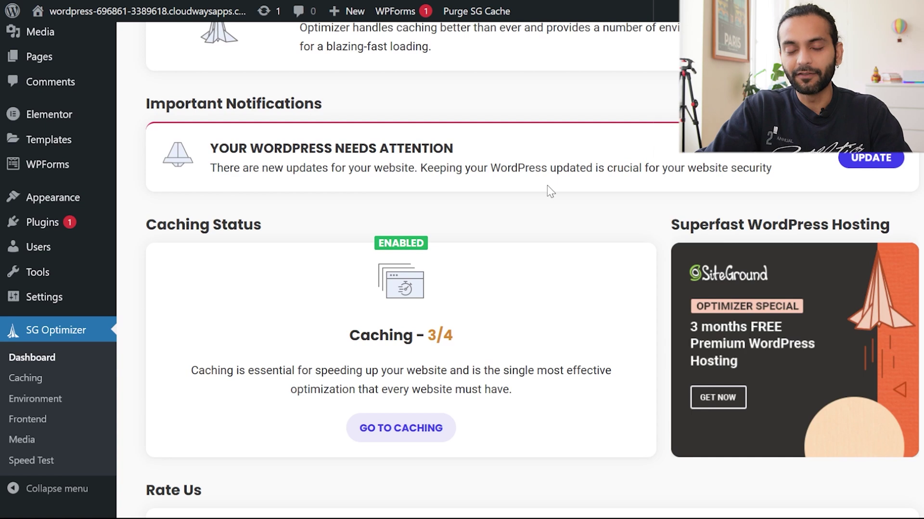
scroll(548, 190, "down", 4)
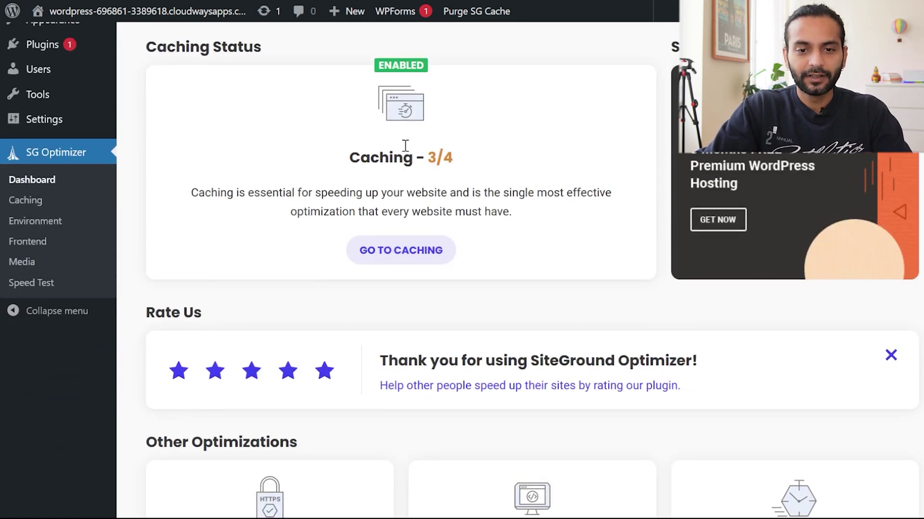
scroll(406, 143, "up", 1)
left_click_drag(353, 173, 466, 180)
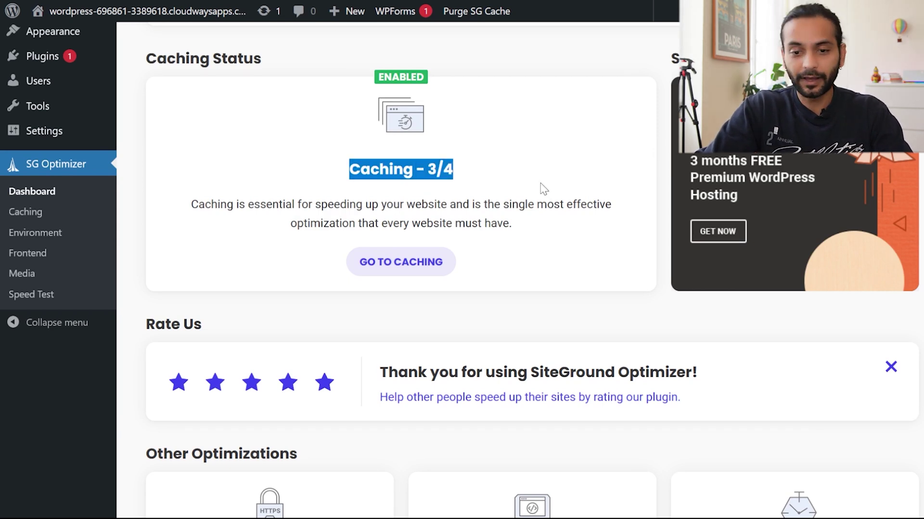
scroll(543, 187, "down", 4)
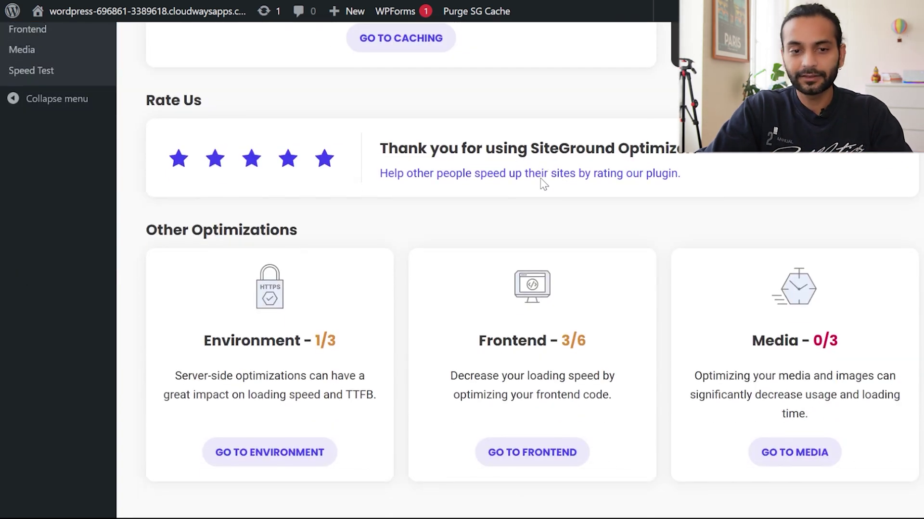
scroll(542, 183, "down", 1)
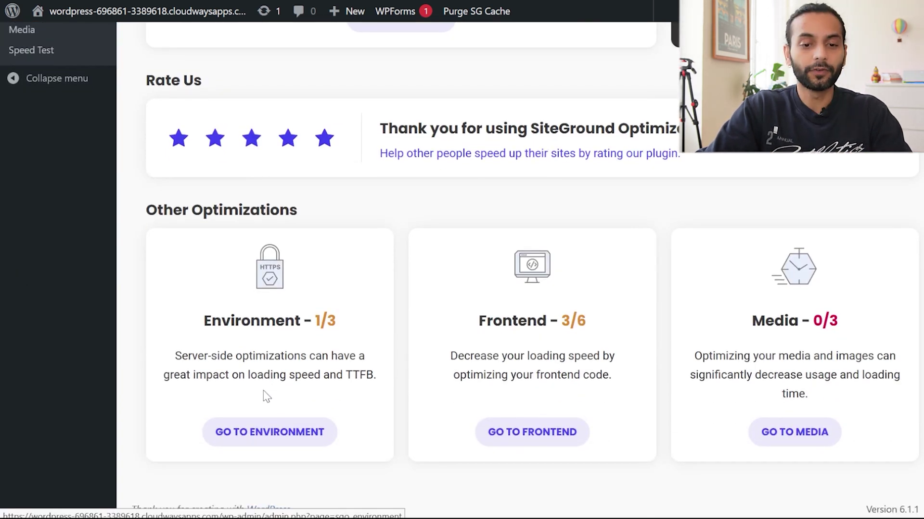
left_click(222, 426)
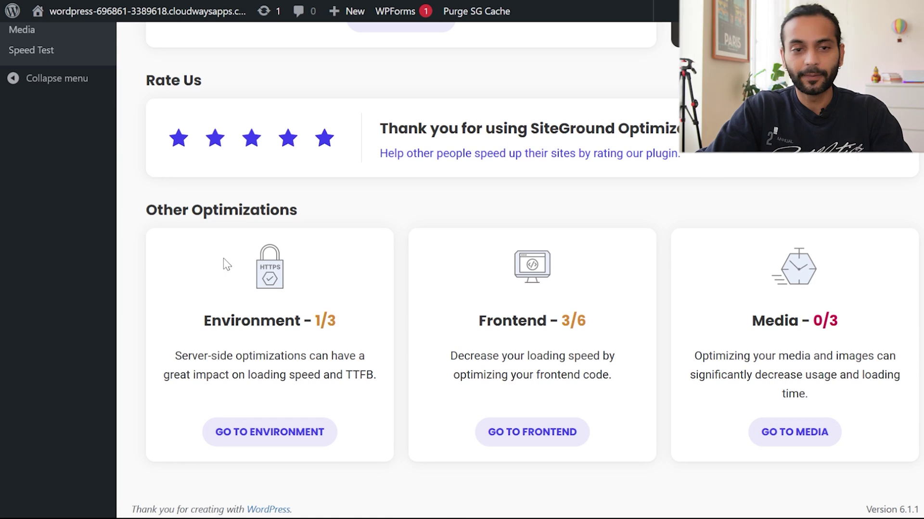
scroll(224, 259, "up", 3)
scroll(223, 258, "up", 1)
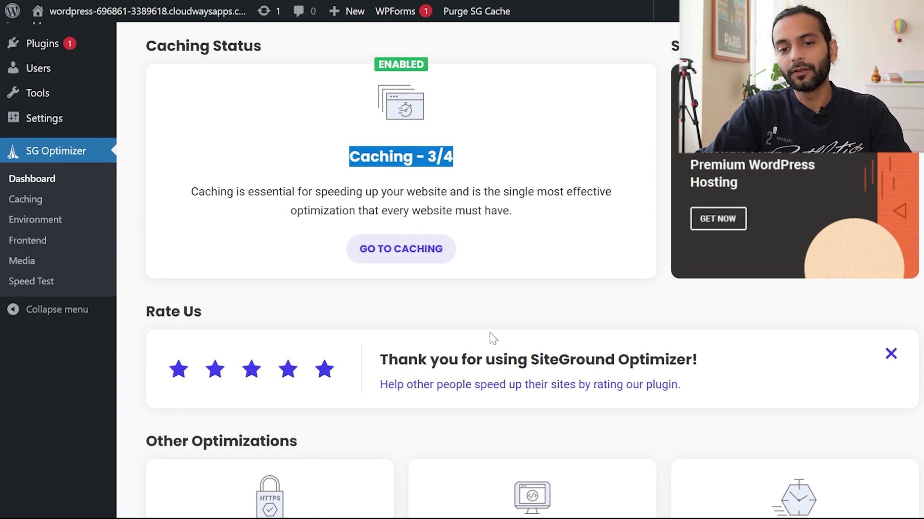
Step: Open SiteGround Optimizer's caching settings at the caching types
left_click(37, 201)
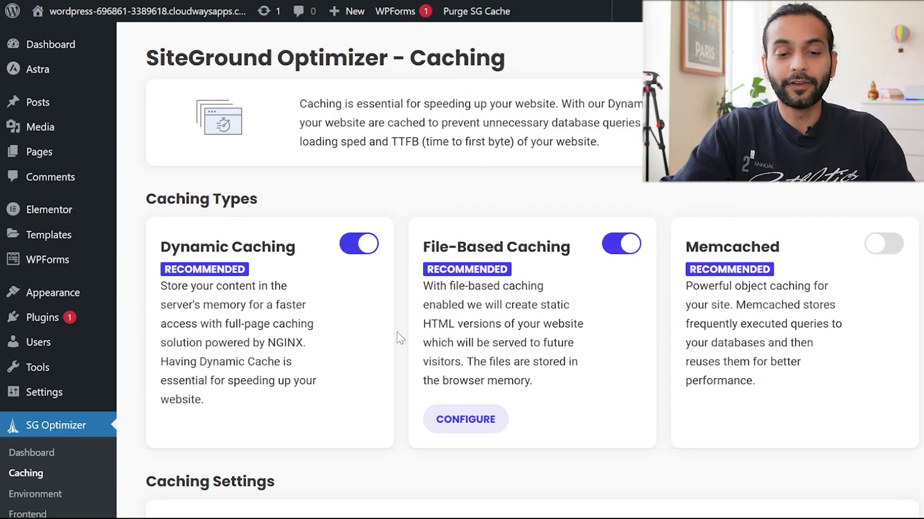
scroll(398, 338, "down", 1)
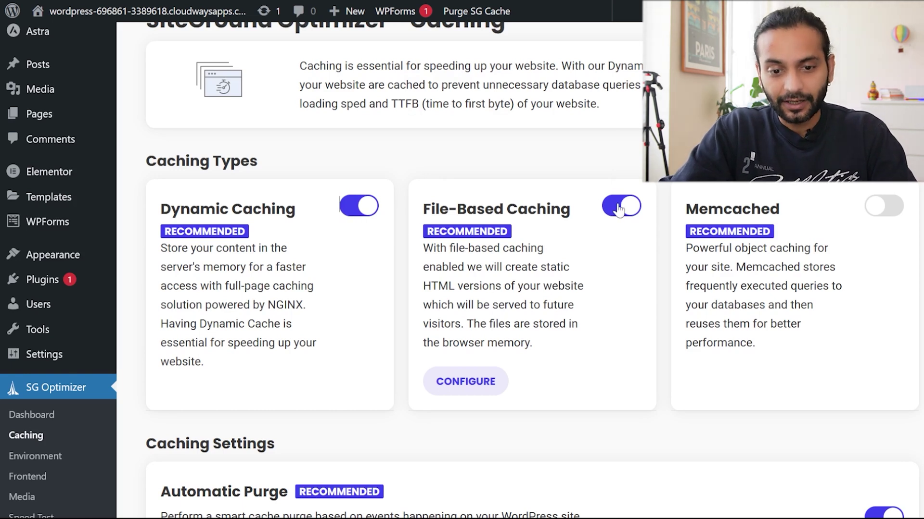
Step: Try to enable Memcached and dismiss the hosting environment notice
left_click(892, 212)
scroll(513, 264, "down", 1)
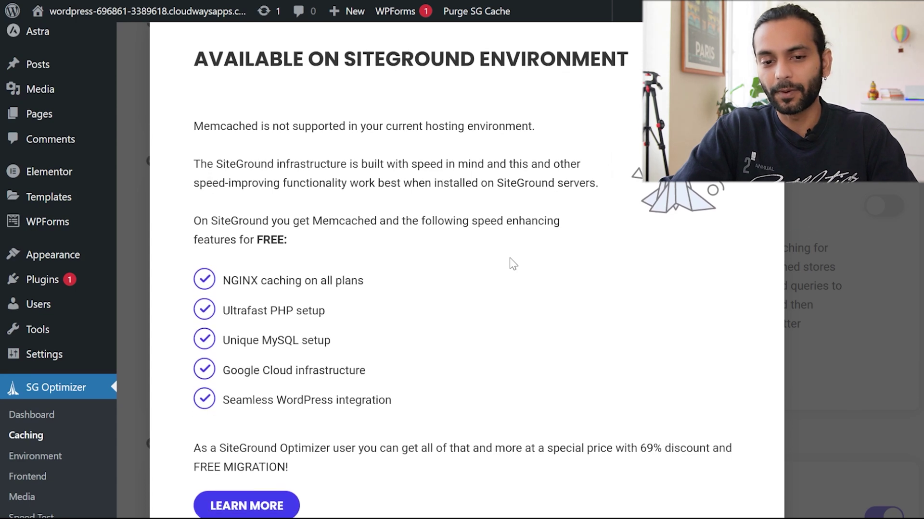
scroll(513, 264, "up", 1)
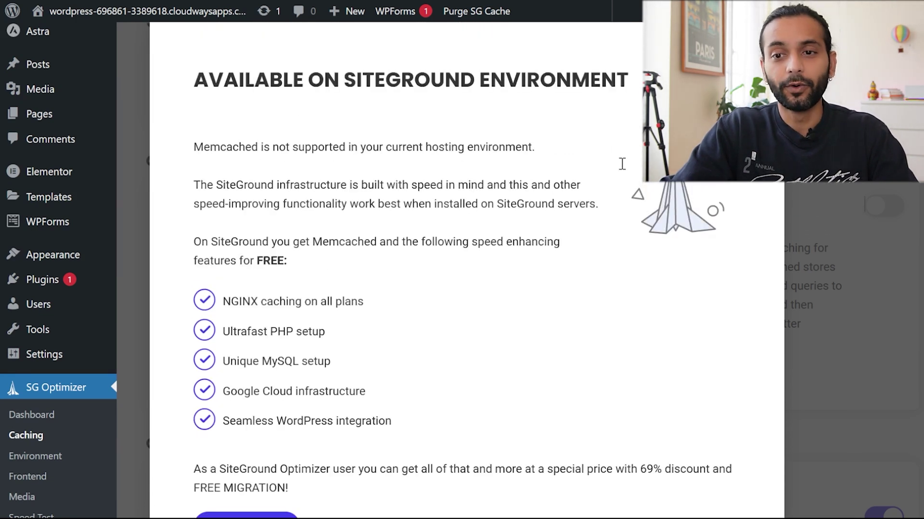
key("Escape")
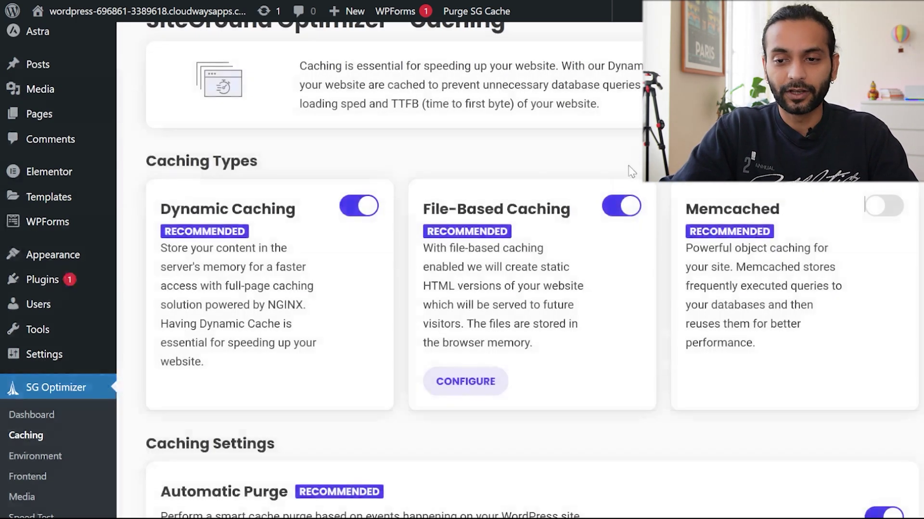
Step: Review the cache purge and browser-specific caching settings, and inspect the Exclude URLs from Caching dialog without adding a URL
scroll(673, 262, "down", 5)
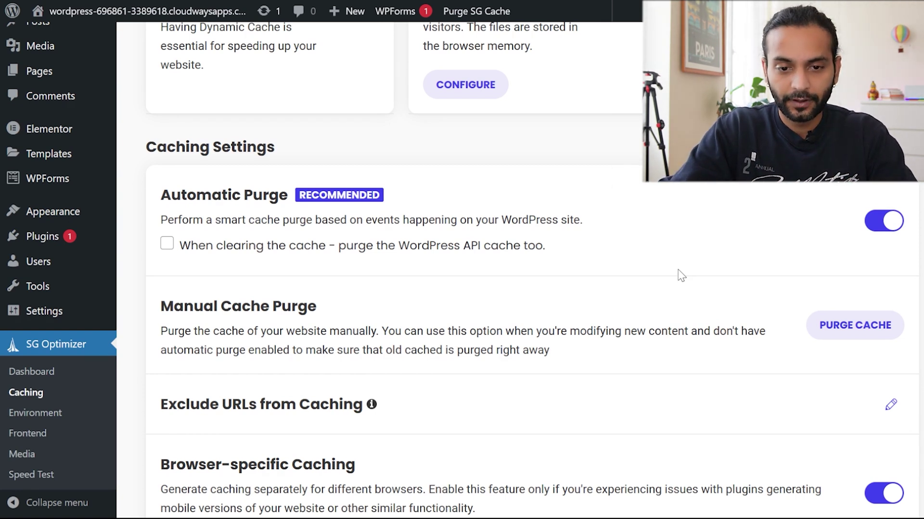
scroll(681, 277, "down", 2)
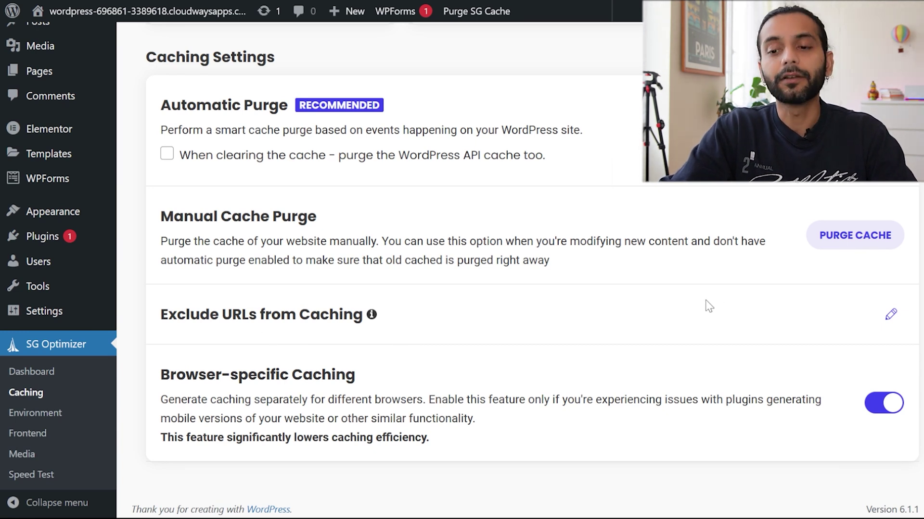
left_click(890, 315)
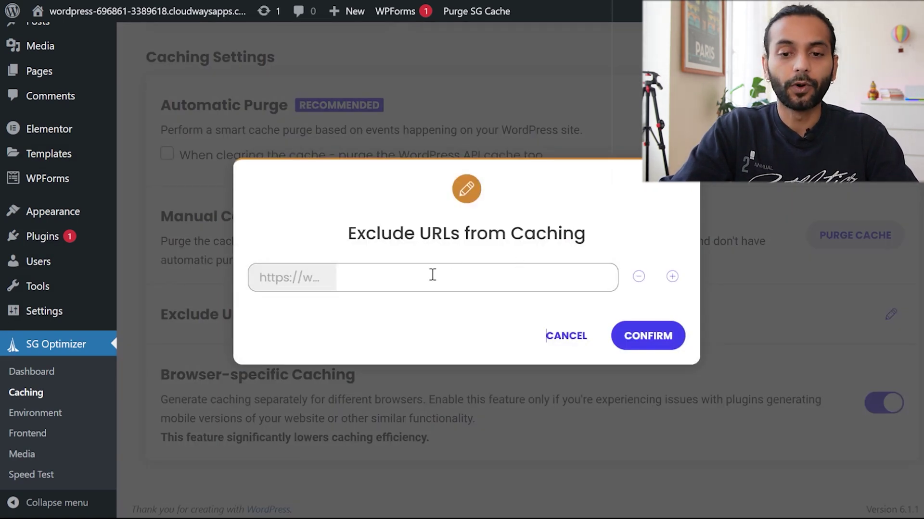
left_click(577, 336)
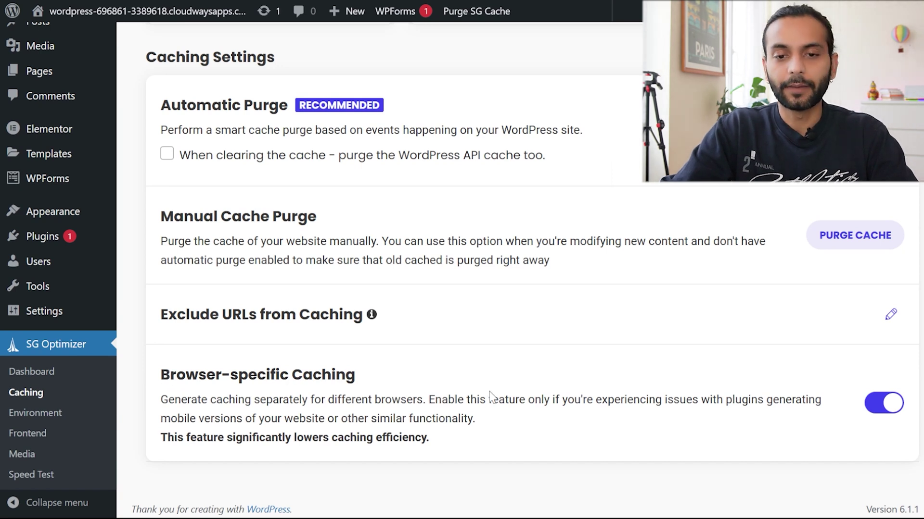
scroll(431, 390, "up", 9)
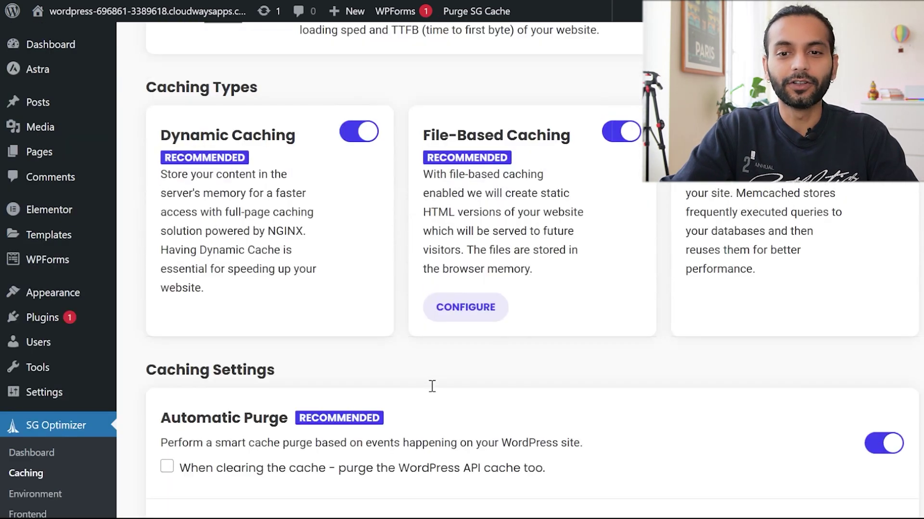
scroll(432, 386, "down", 9)
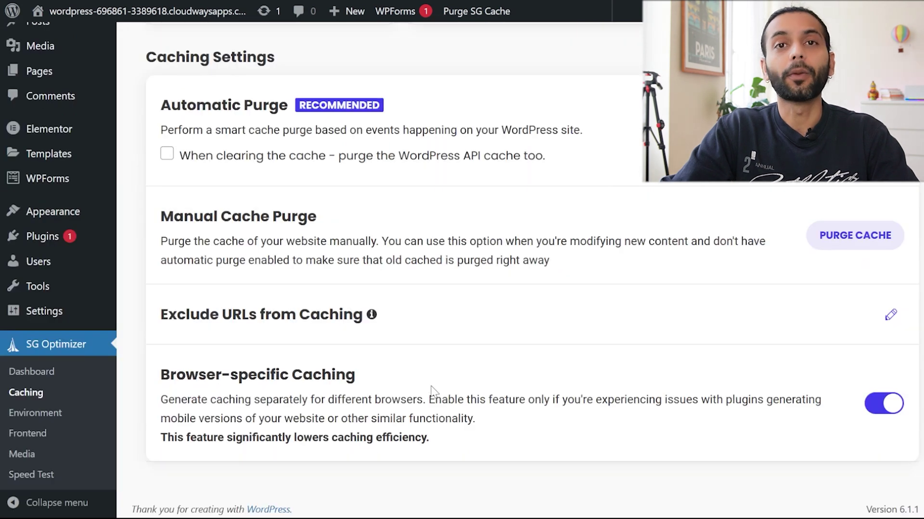
Step: Open SiteGround Optimizer's environment settings at the HTTPS Enforce option
left_click(33, 414)
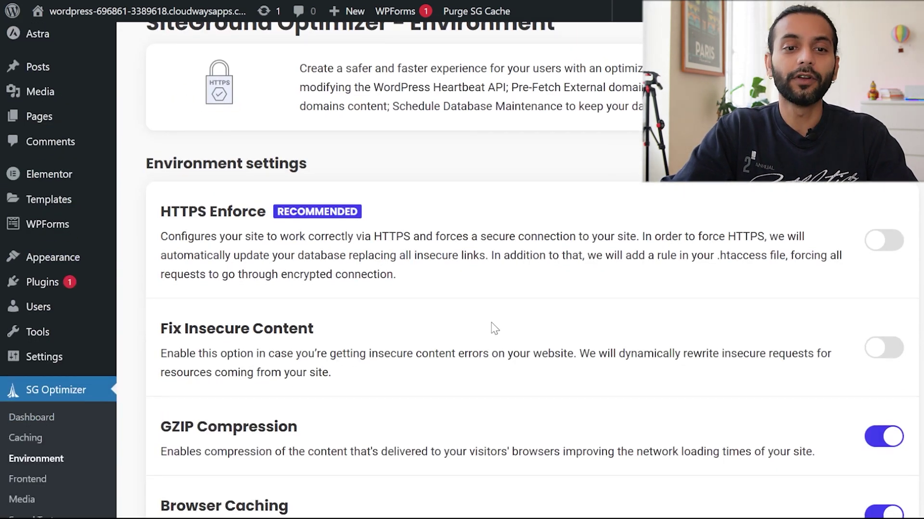
scroll(489, 294, "up", 1)
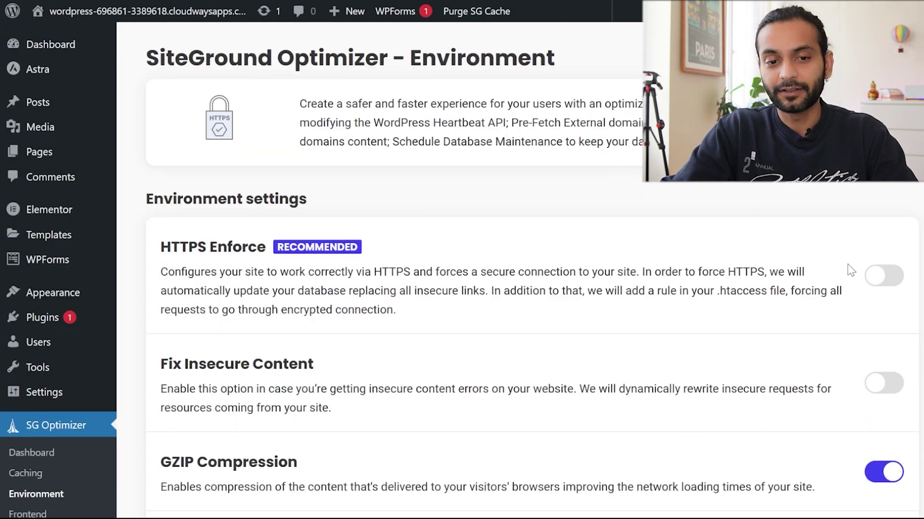
Step: Try to enable HTTPS Enforce and Fix Insecure Content, cancelling the dialog for each
left_click(890, 277)
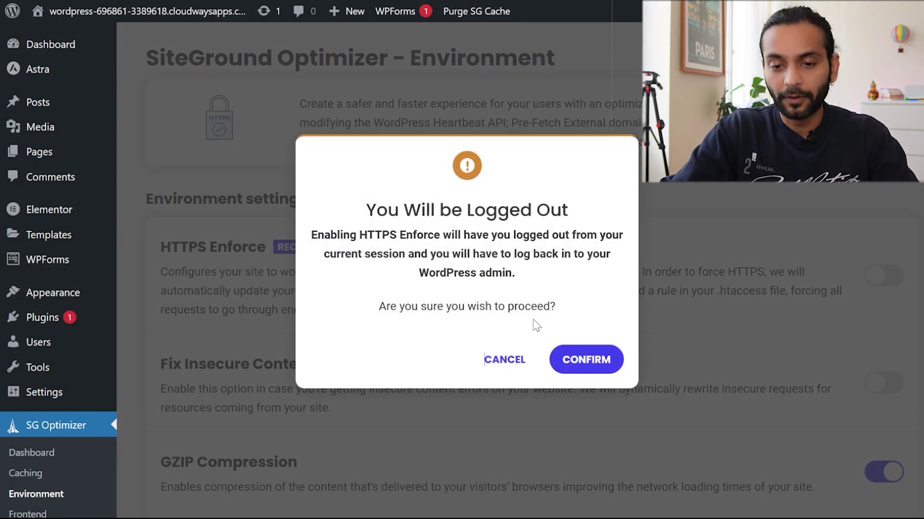
left_click(510, 363)
scroll(800, 311, "down", 3)
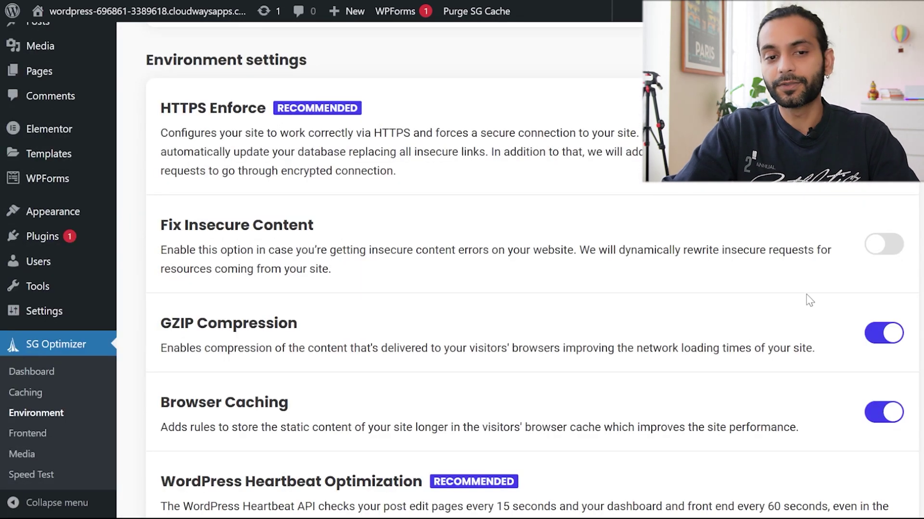
left_click(890, 247)
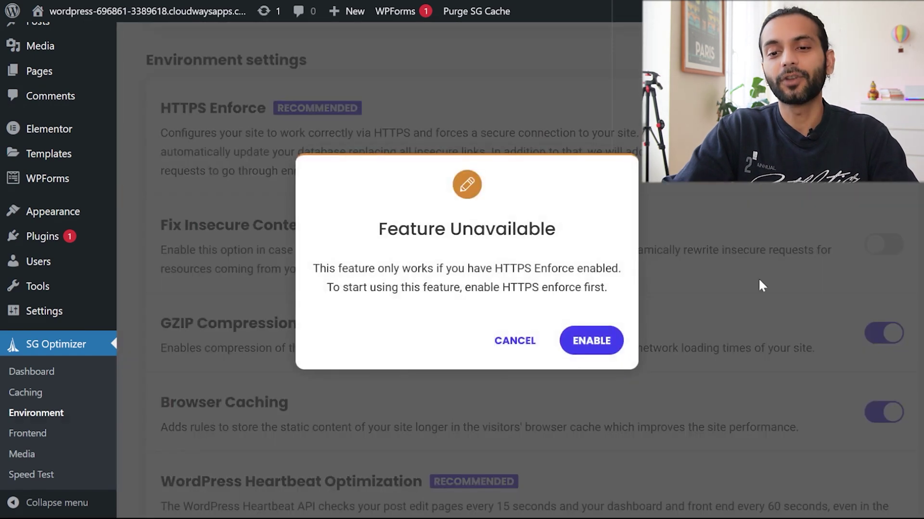
left_click(508, 343)
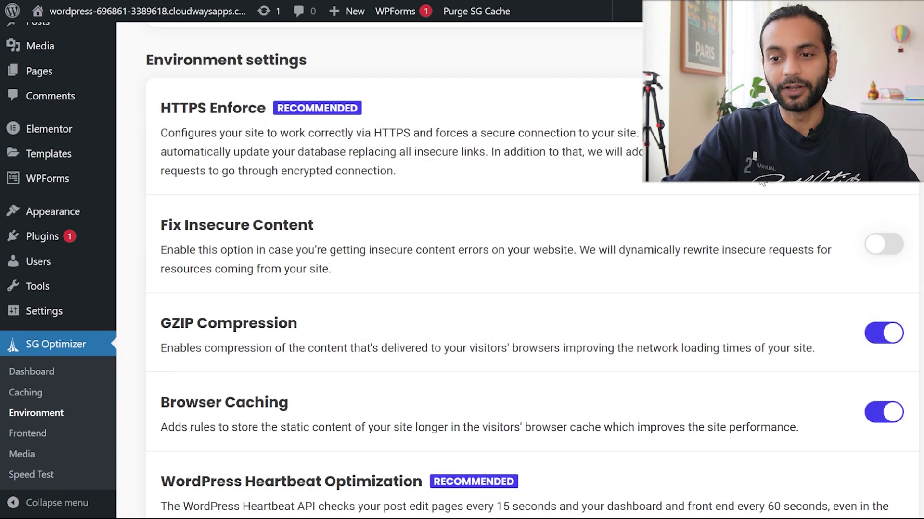
Step: Review the remaining environment settings down to Scheduled Database Maintenance, and confirm its options dialog with no tasks selected
scroll(655, 304, "down", 3)
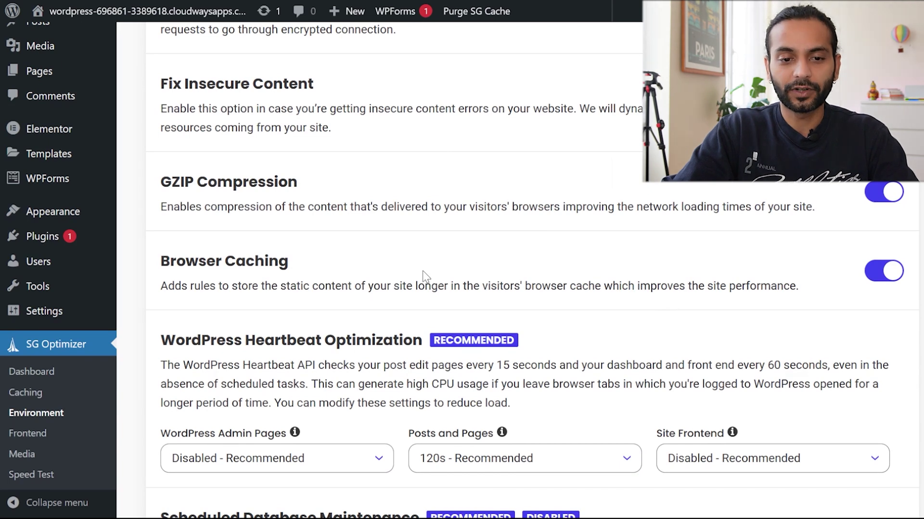
scroll(423, 275, "down", 1)
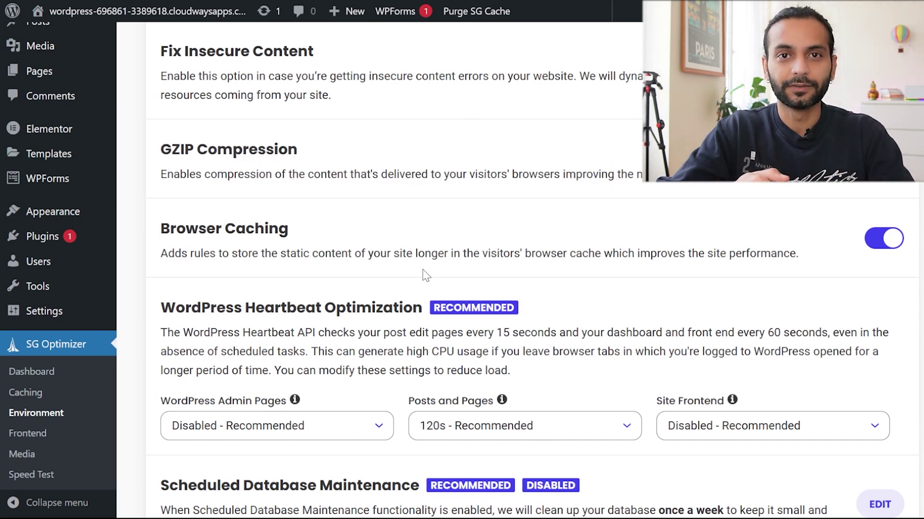
scroll(423, 274, "down", 2)
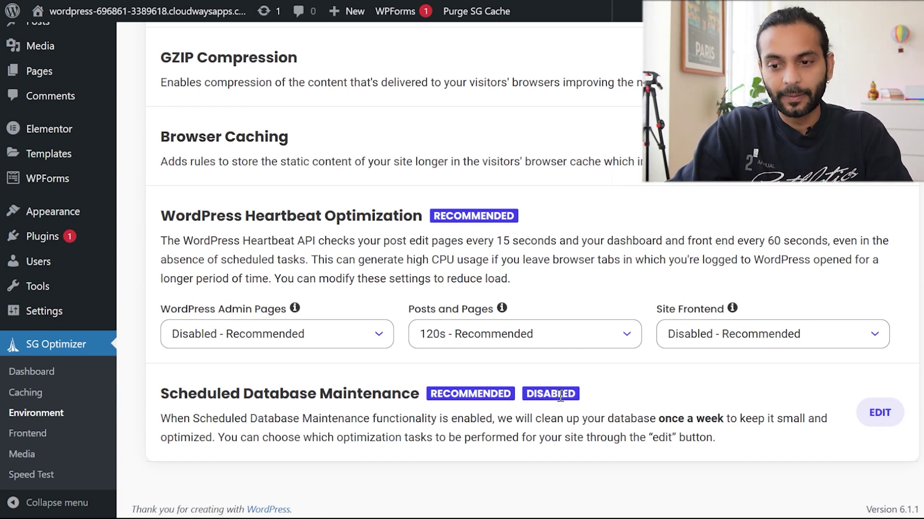
left_click(874, 414)
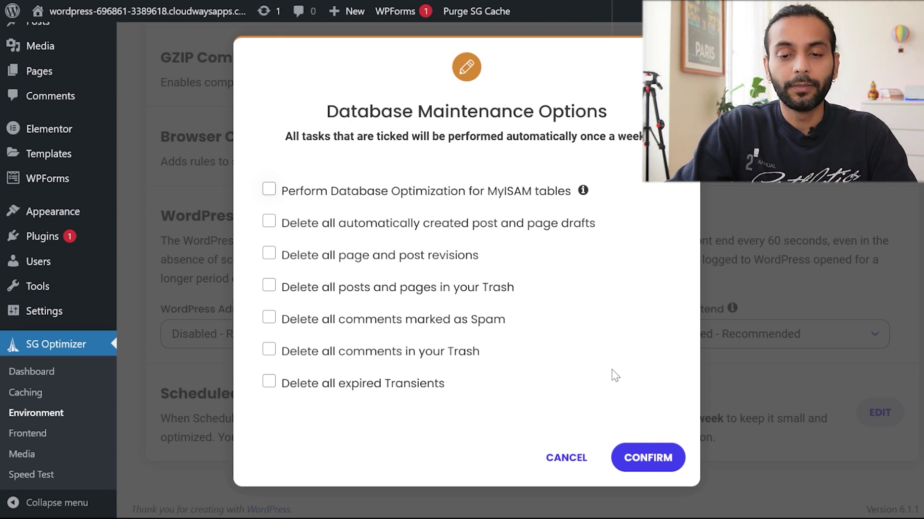
left_click(639, 454)
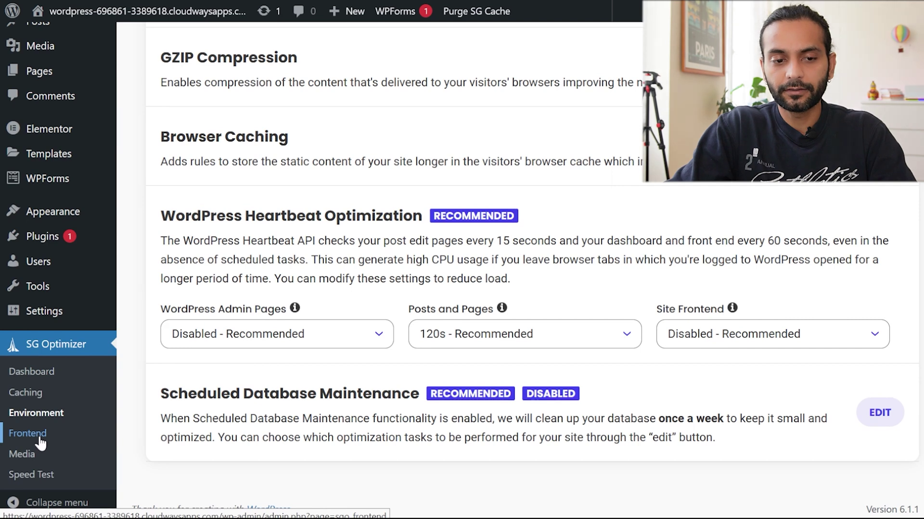
Step: Open the Frontend optimization settings and review the CSS minification, combination and preload options
left_click(41, 443)
scroll(423, 409, "down", 3)
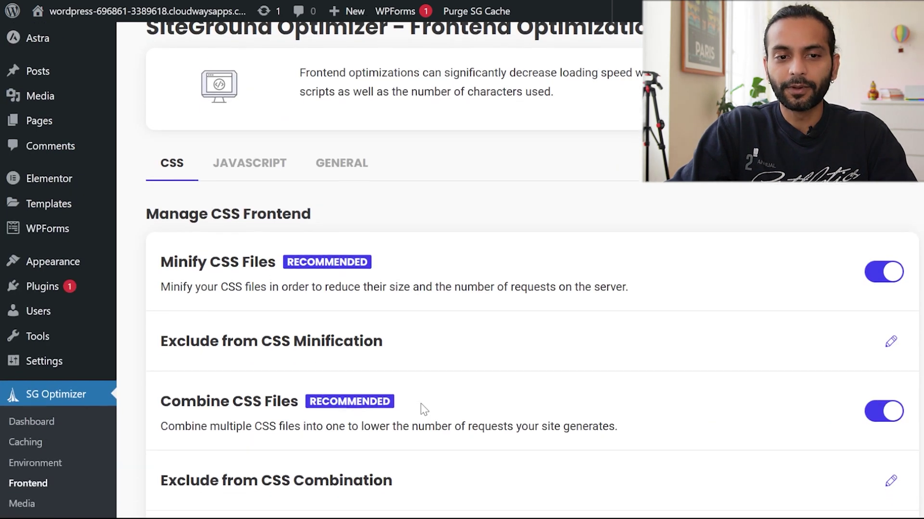
scroll(423, 409, "down", 1)
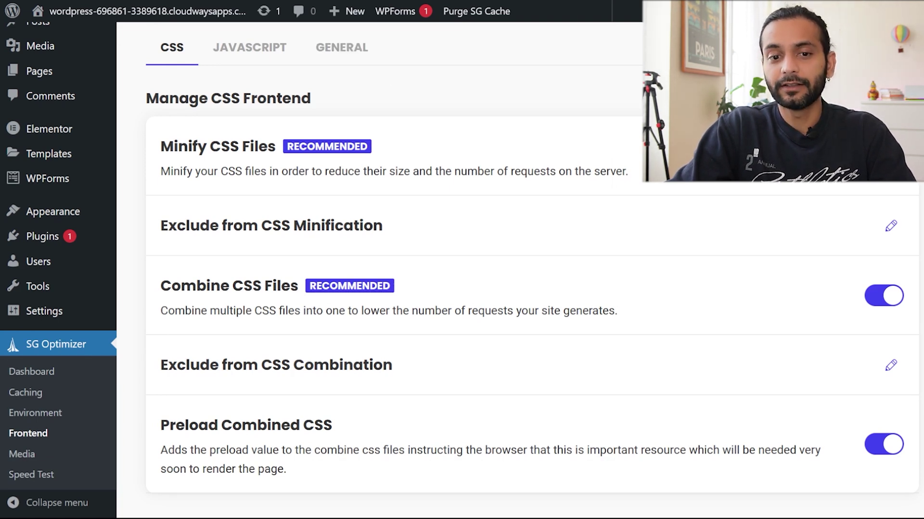
scroll(885, 306, "down", 1)
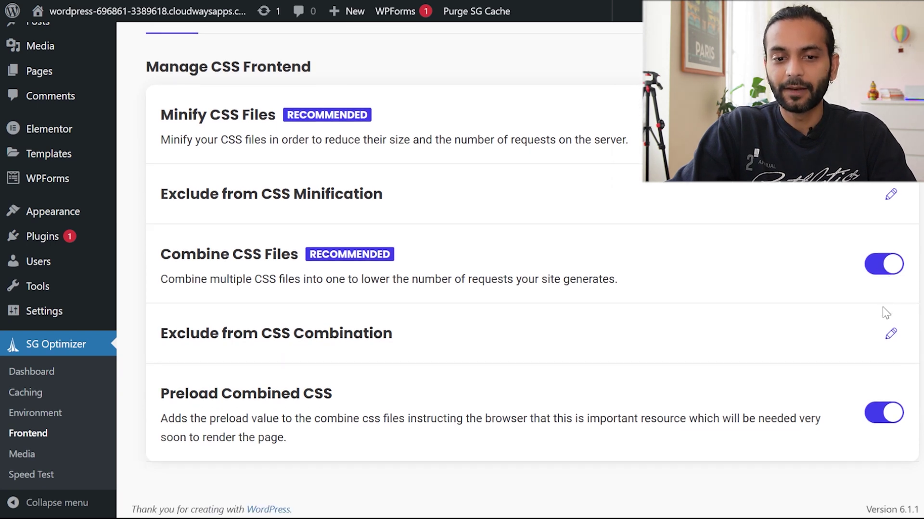
scroll(882, 425, "up", 1)
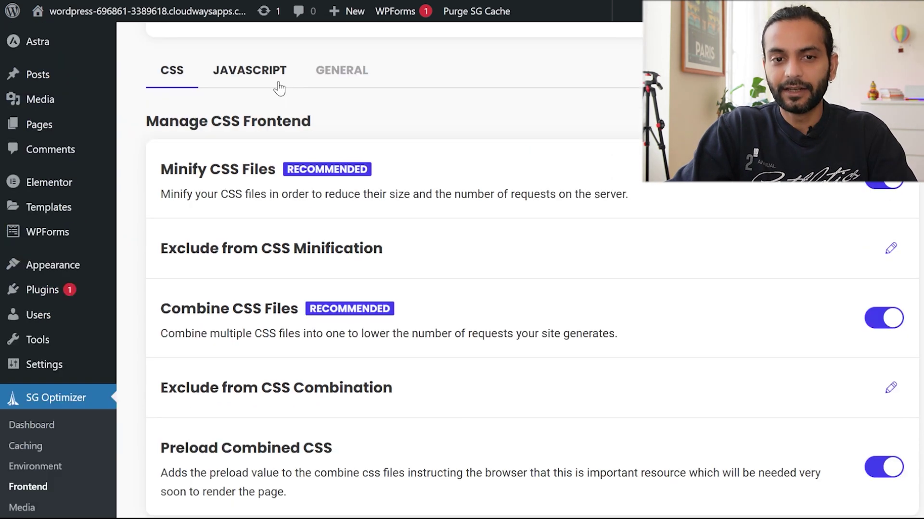
Step: Enable Minify JavaScript Files, Combine JavaScript Files and Defer Render-blocking JavaScript in the frontend optimization settings
left_click(278, 88)
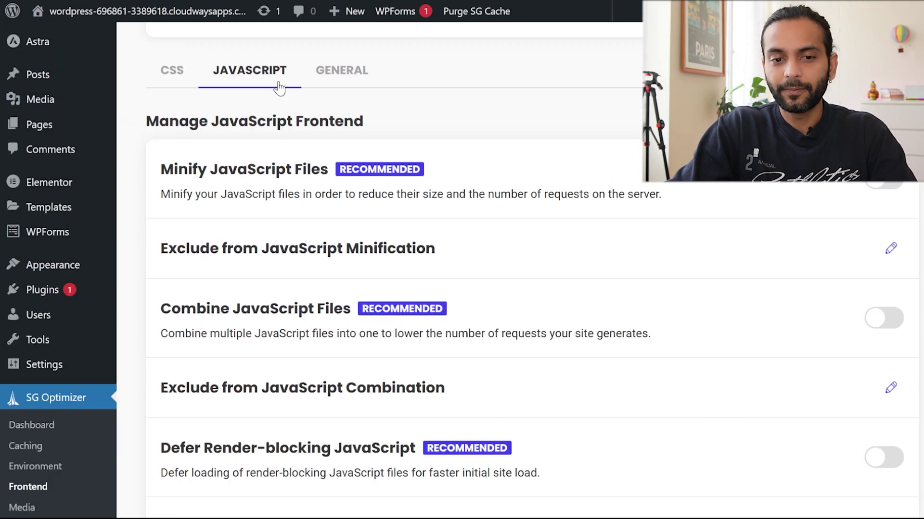
left_click(894, 187)
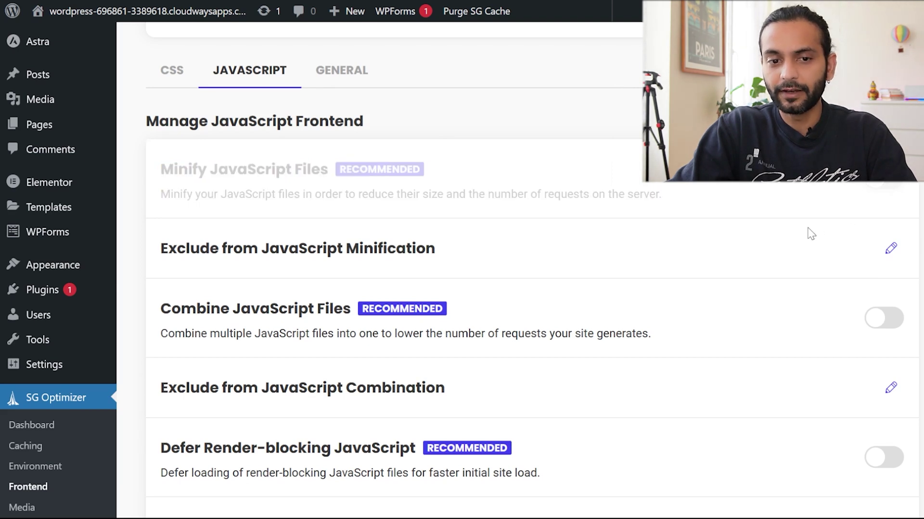
scroll(808, 233, "down", 2)
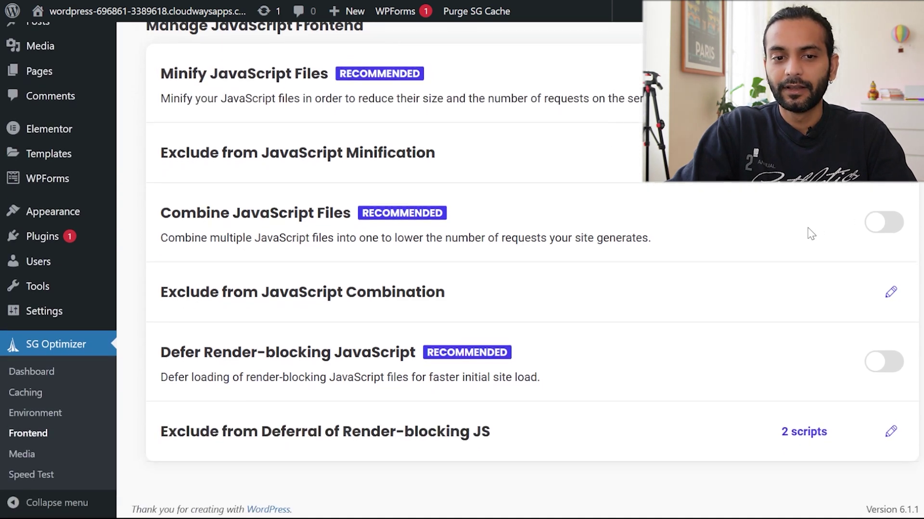
left_click(895, 224)
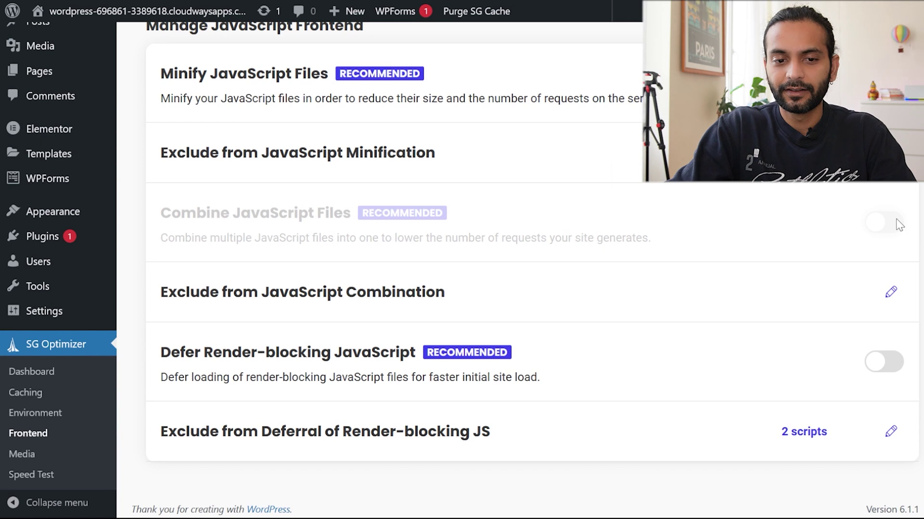
left_click(889, 365)
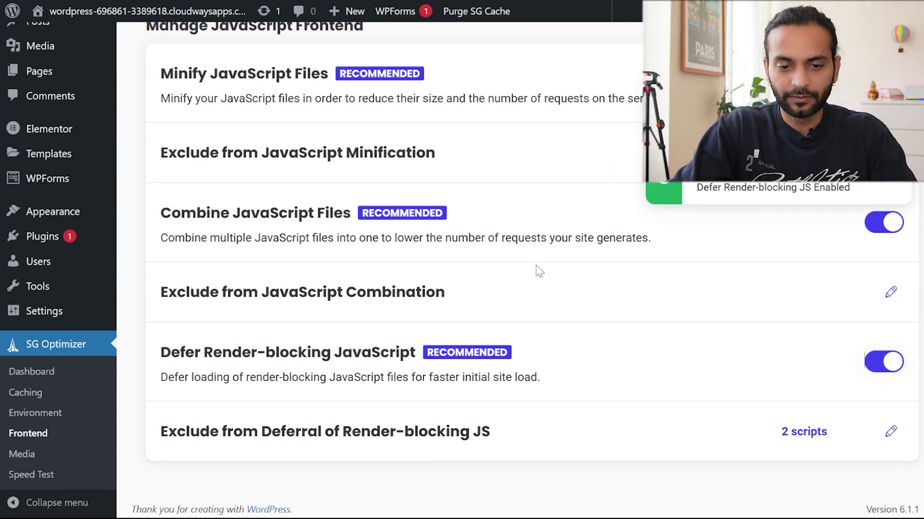
Step: Review the general frontend settings, and inspect the Fonts to be Preloaded dialog without adding a font
scroll(534, 267, "up", 3)
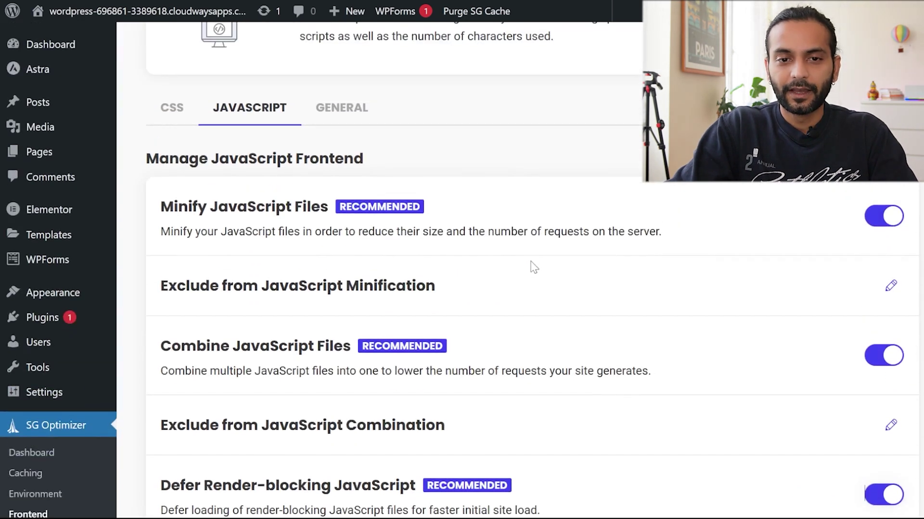
left_click(344, 119)
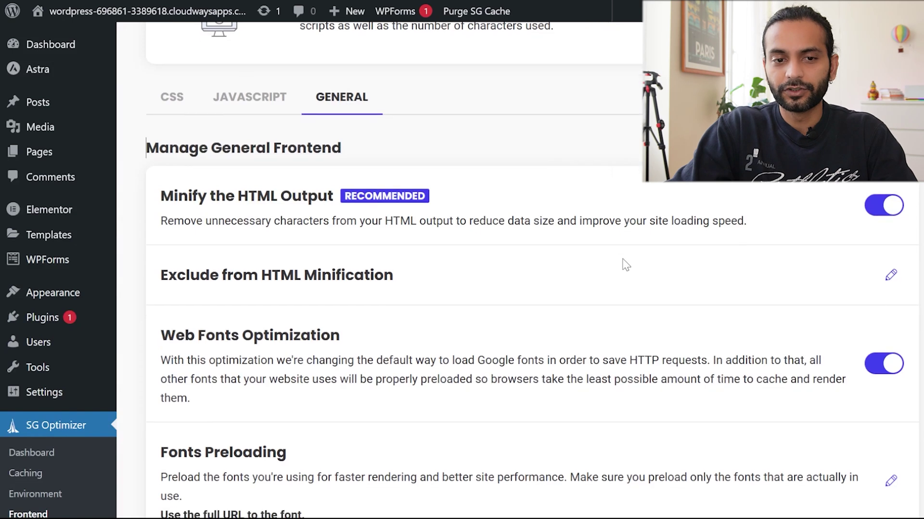
scroll(622, 264, "down", 2)
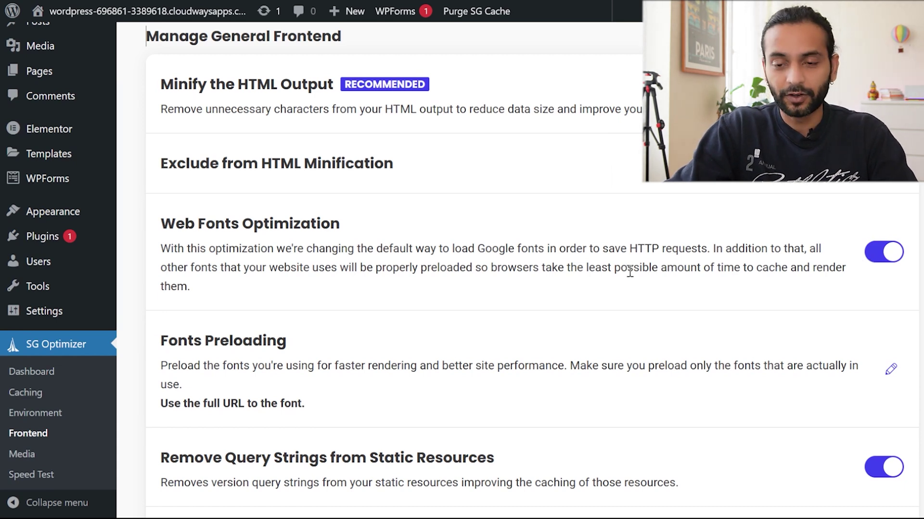
scroll(628, 269, "down", 1)
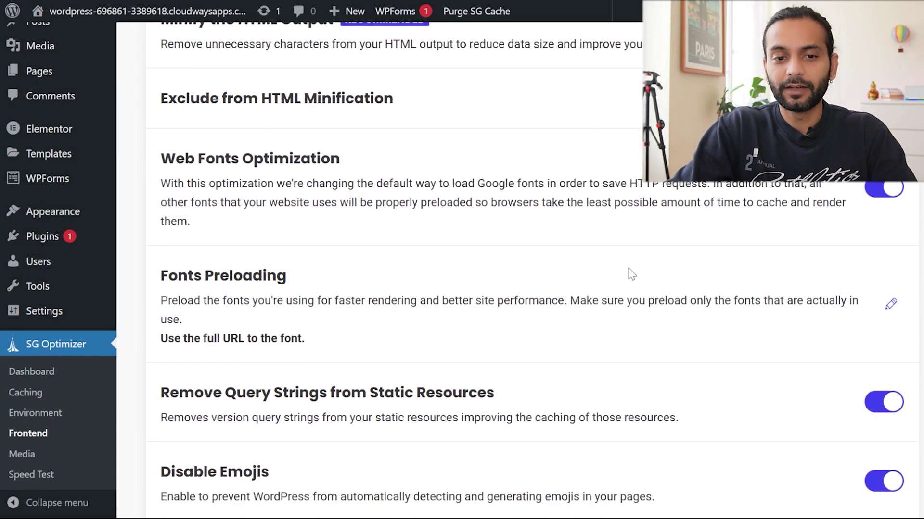
scroll(771, 295, "down", 1)
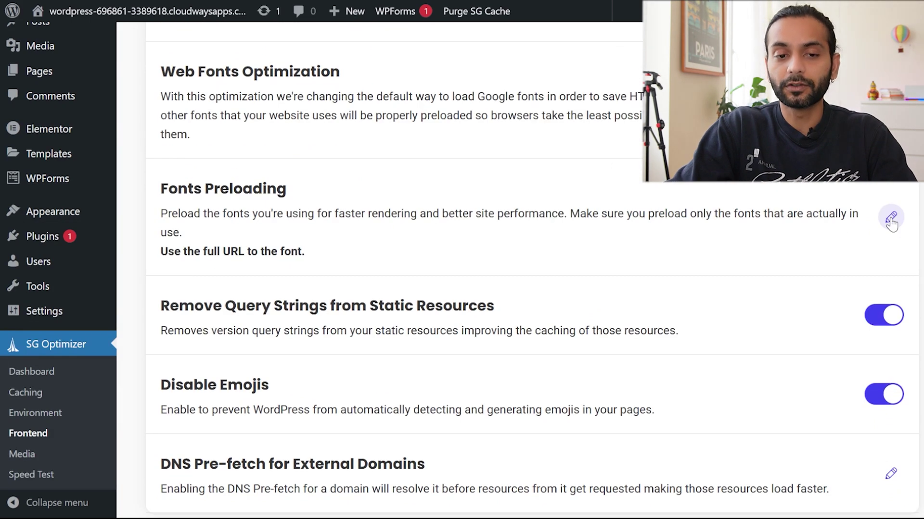
left_click(890, 218)
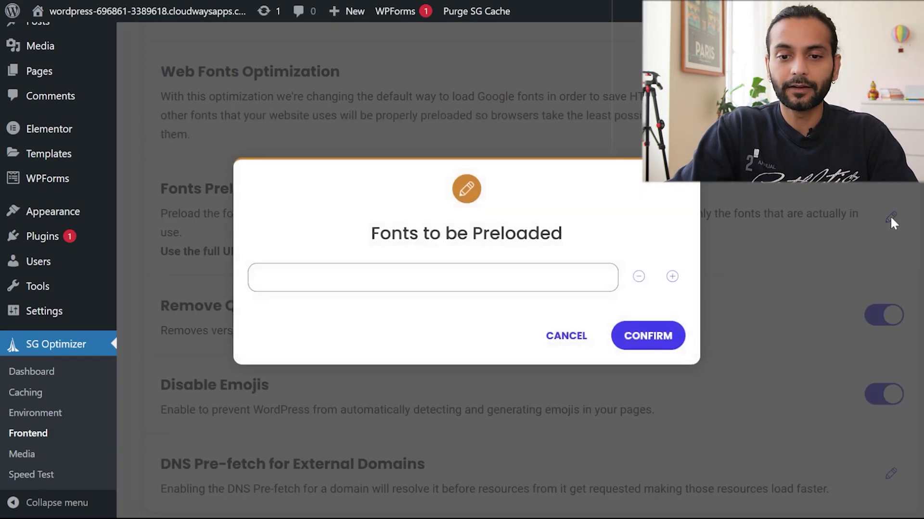
left_click(408, 277)
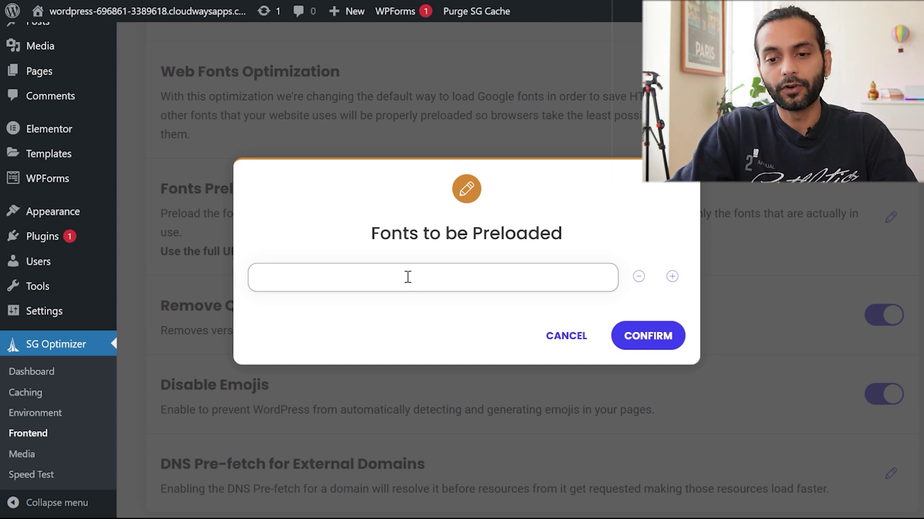
left_click(565, 336)
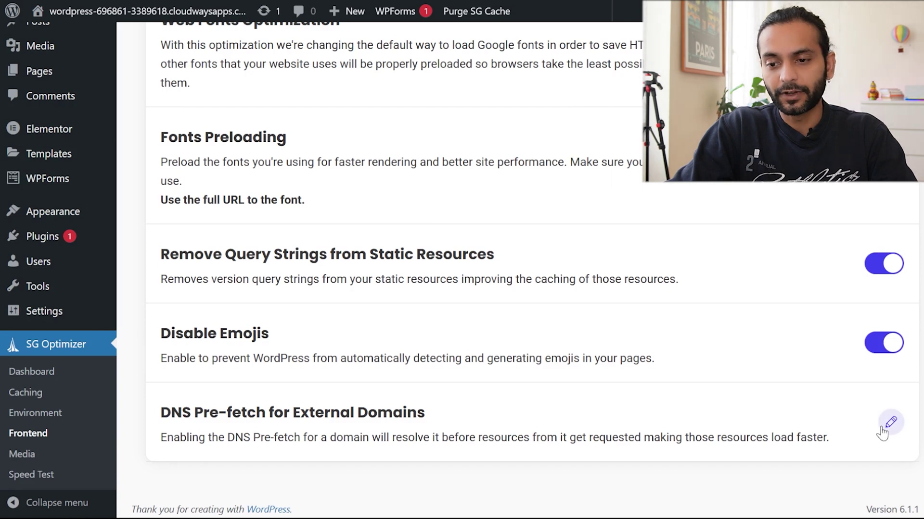
Step: Turn off Minify CSS Files and Combine CSS Files in the CSS frontend settings
scroll(565, 334, "up", 9)
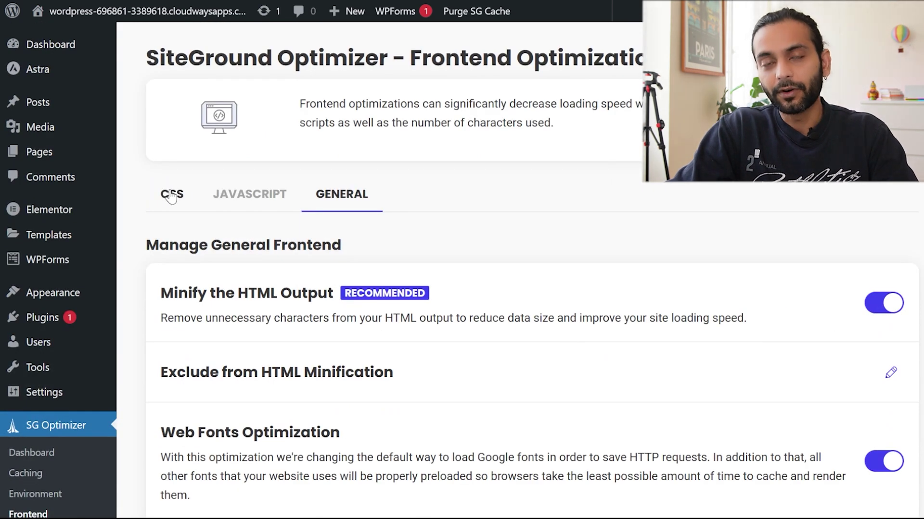
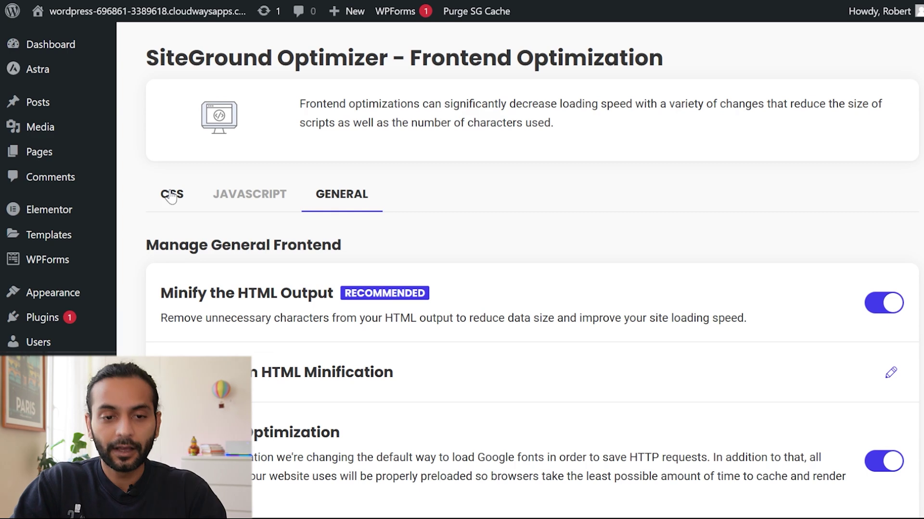
left_click(170, 194)
scroll(641, 315, "down", 3)
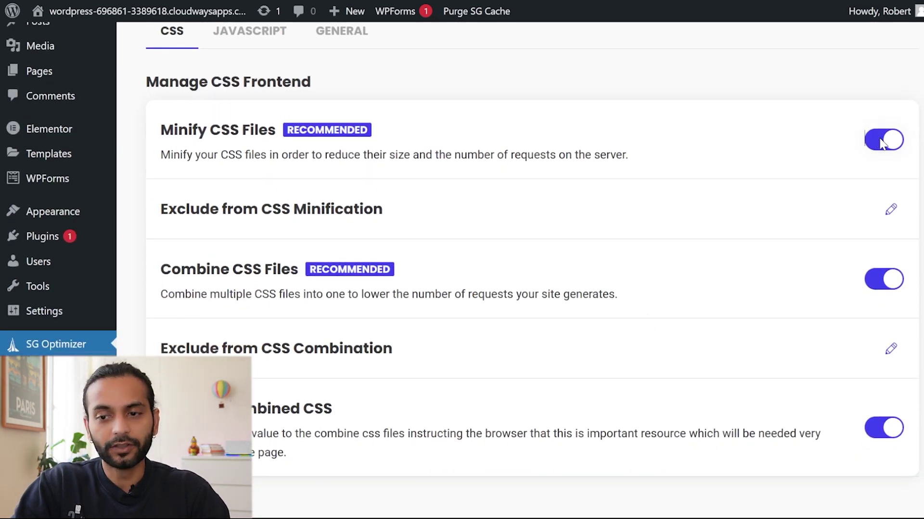
left_click(880, 142)
left_click(875, 284)
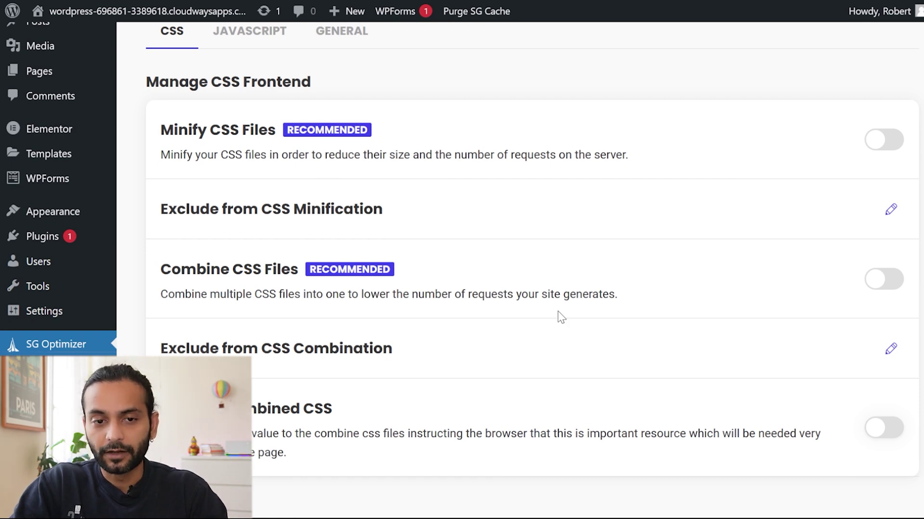
Step: Enable Minify CSS Files, Combine CSS Files and Preload Combined CSS
left_click(891, 141)
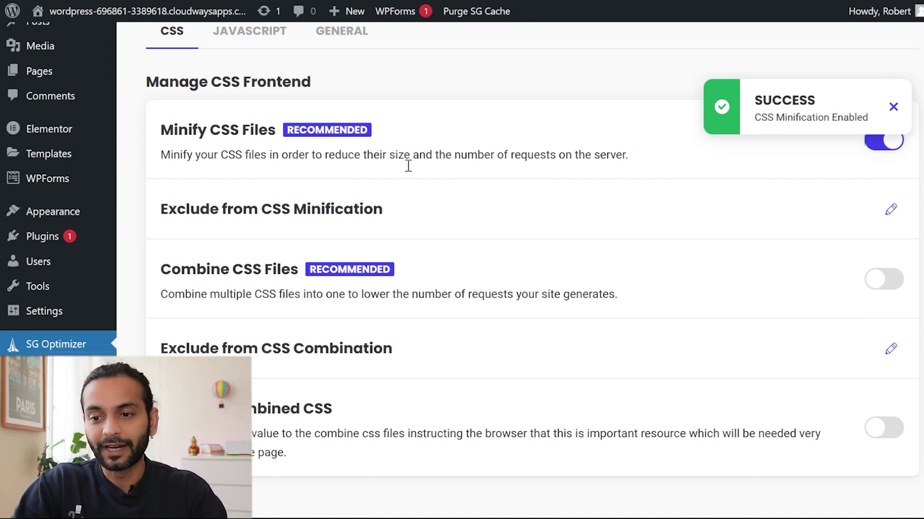
left_click(894, 280)
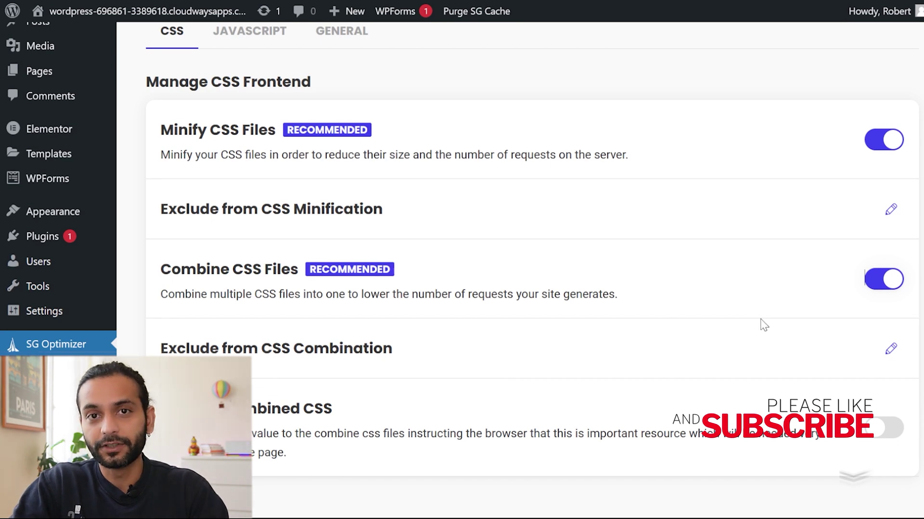
left_click(894, 431)
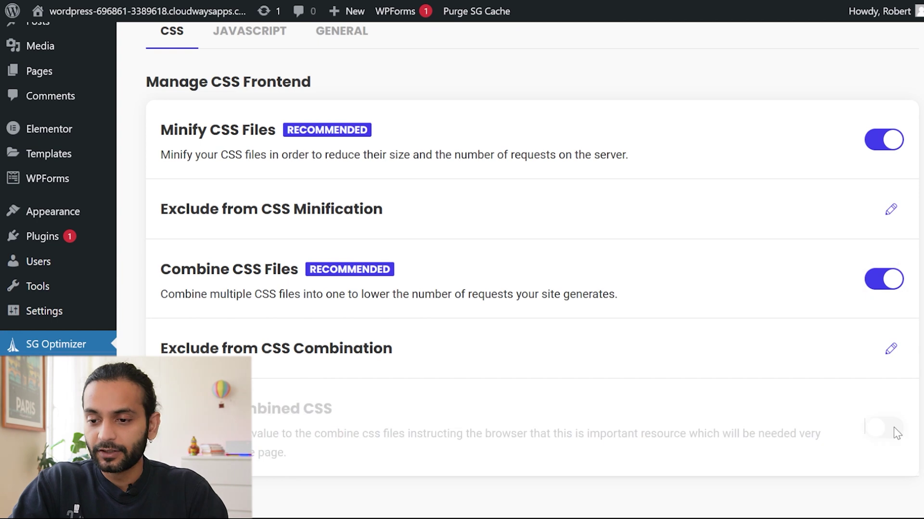
Step: Check the JavaScript frontend settings from minification down to the render-blocking deferral exclusions
scroll(266, 163, "up", 3)
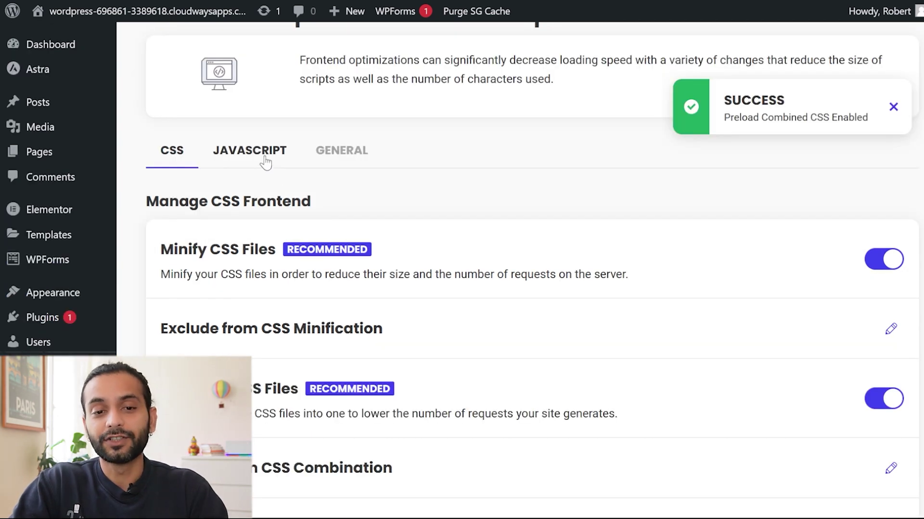
left_click(266, 162)
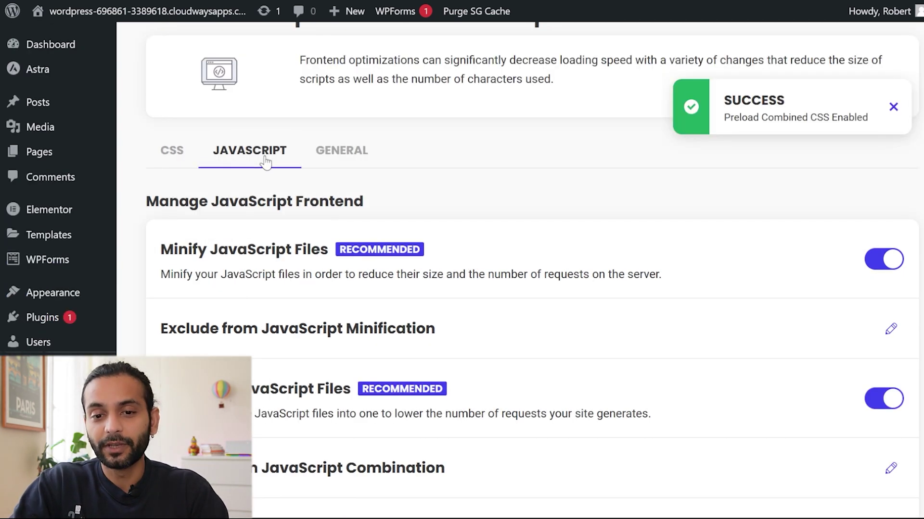
scroll(610, 281, "down", 1)
scroll(611, 279, "down", 3)
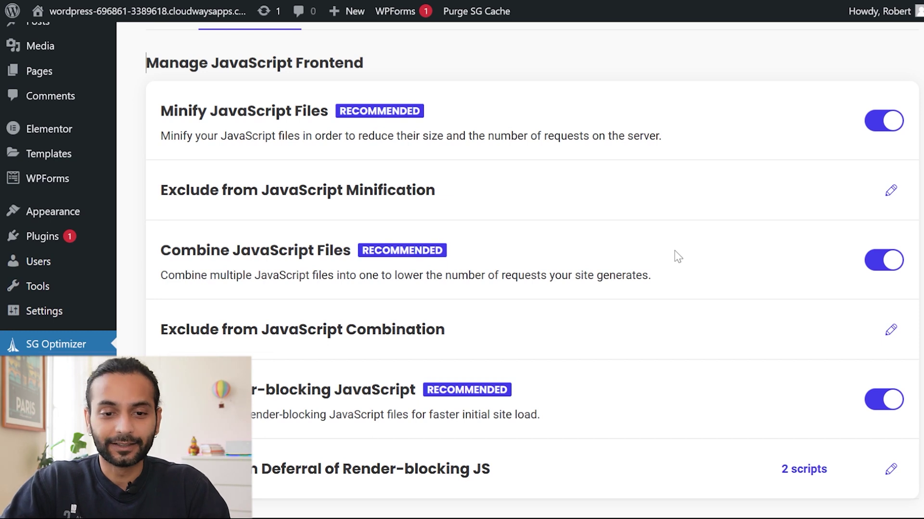
scroll(677, 256, "down", 1)
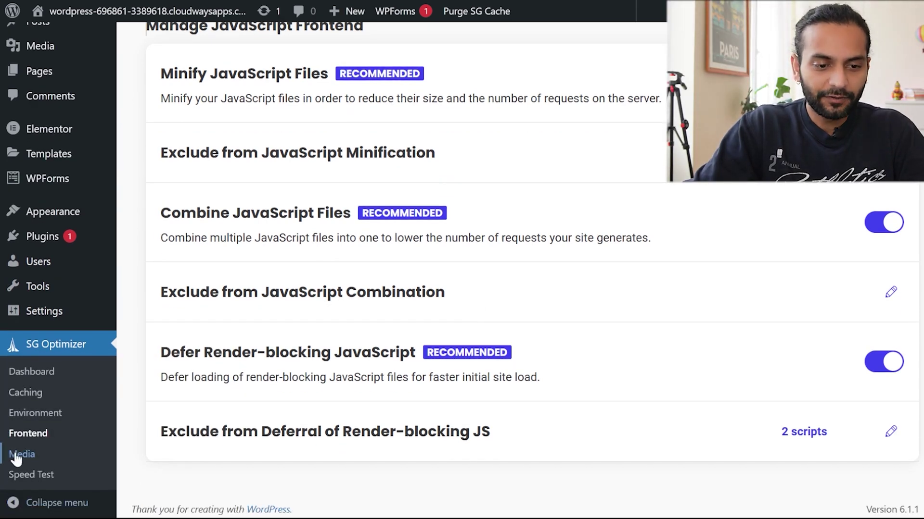
Step: Open the Media optimization settings and review the Image Compression and Use WebP Images options
left_click(17, 455)
scroll(637, 308, "down", 1)
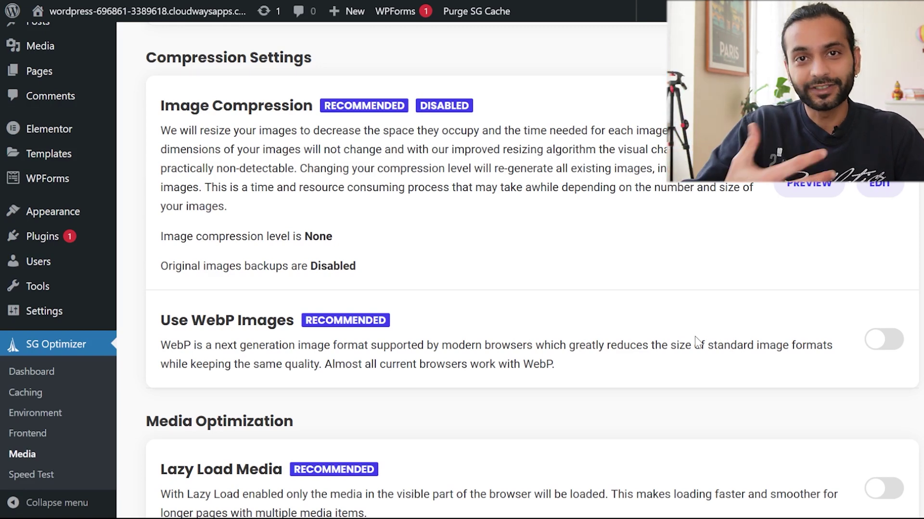
scroll(699, 343, "up", 1)
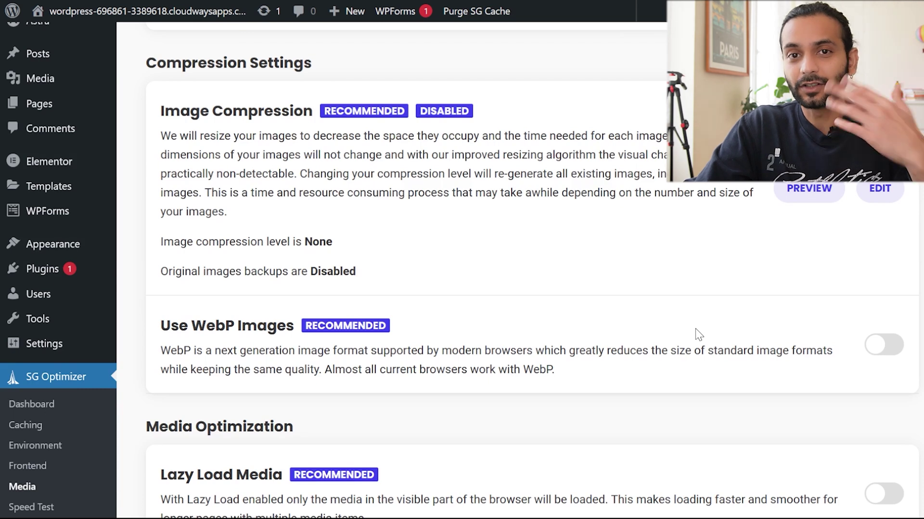
Step: Enable Lazy Load Media in the Media Optimization settings
scroll(694, 329, "down", 5)
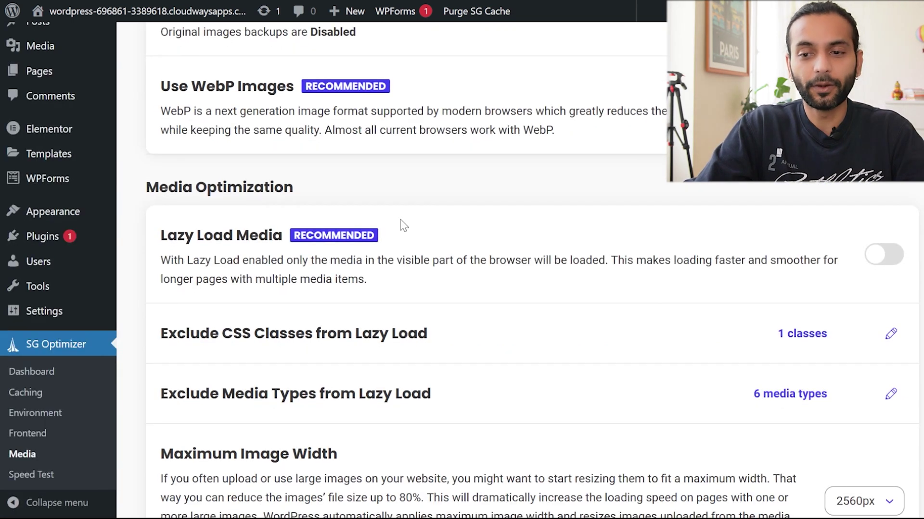
left_click(890, 257)
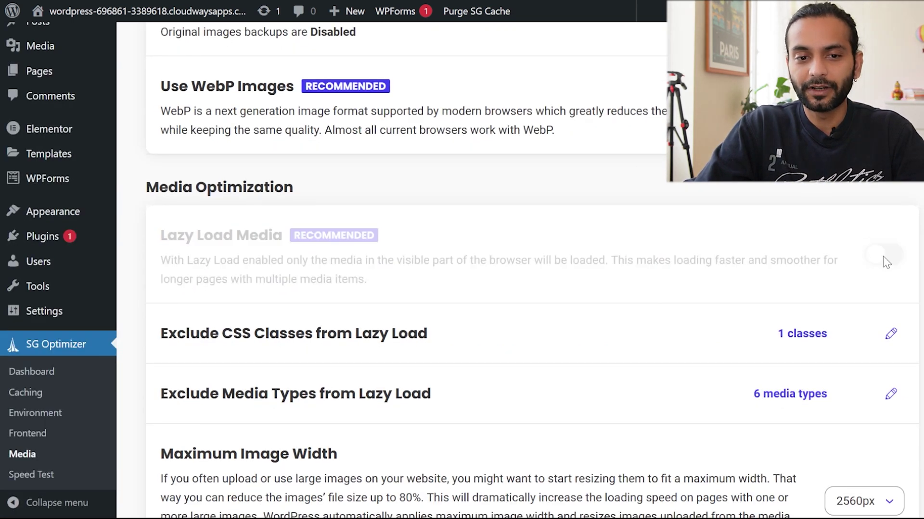
Step: Try to enable Use WebP Images in the Compression Settings and dismiss the SiteGround hosting offer
scroll(683, 268, "up", 4)
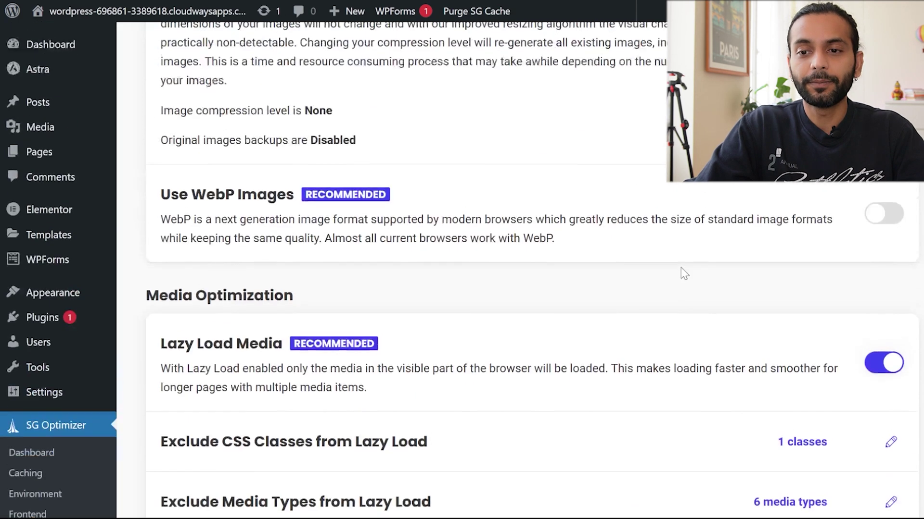
scroll(683, 271, "up", 3)
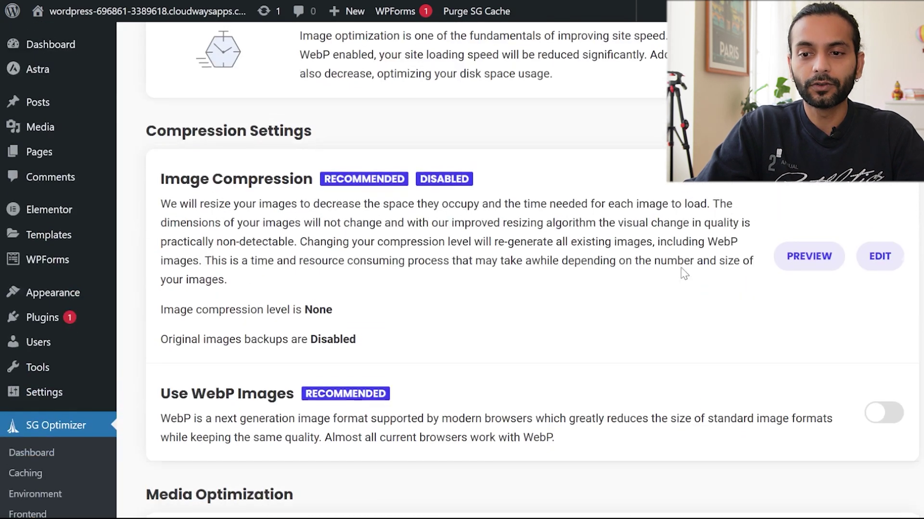
left_click(889, 414)
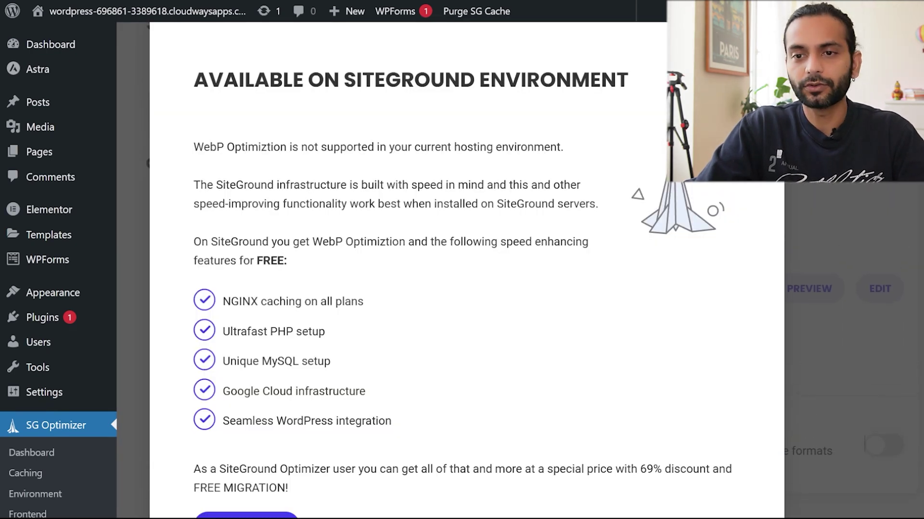
key("Escape")
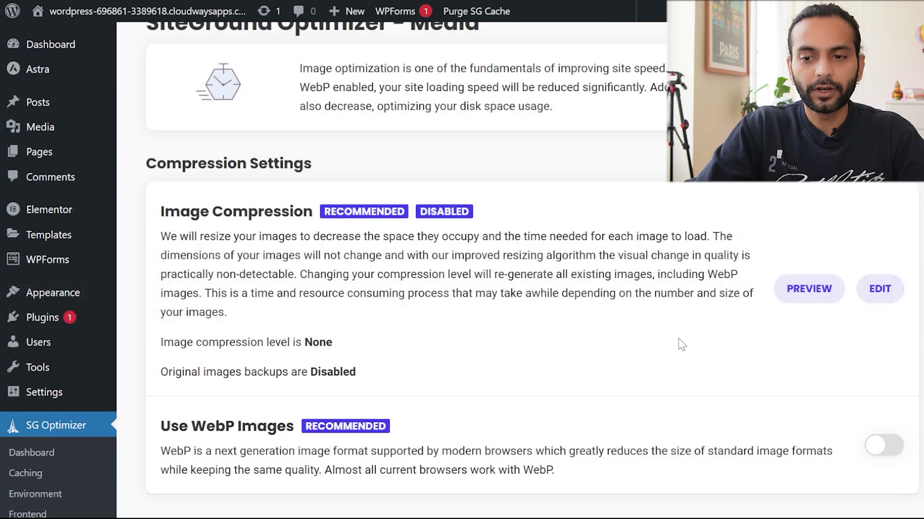
Step: Remove Thumbnails from the media types excluded from lazy load and confirm the change
scroll(688, 358, "down", 10)
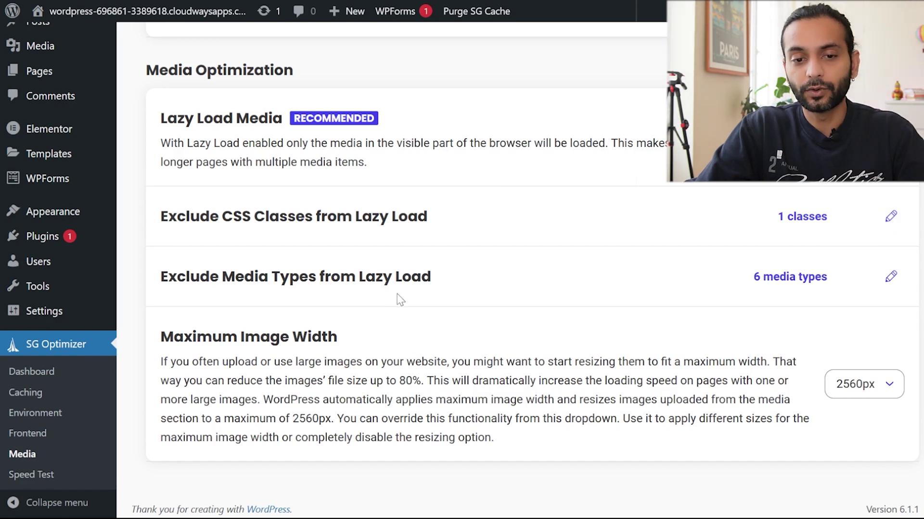
left_click(891, 278)
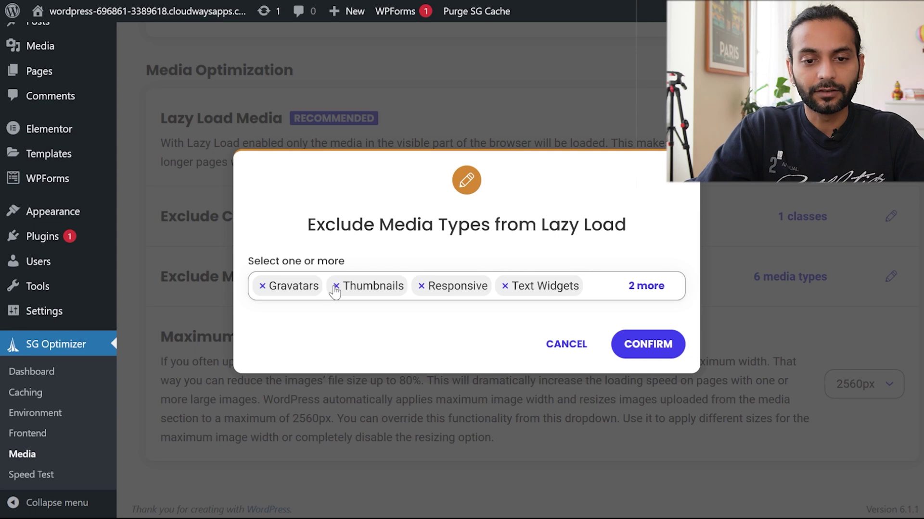
left_click(335, 287)
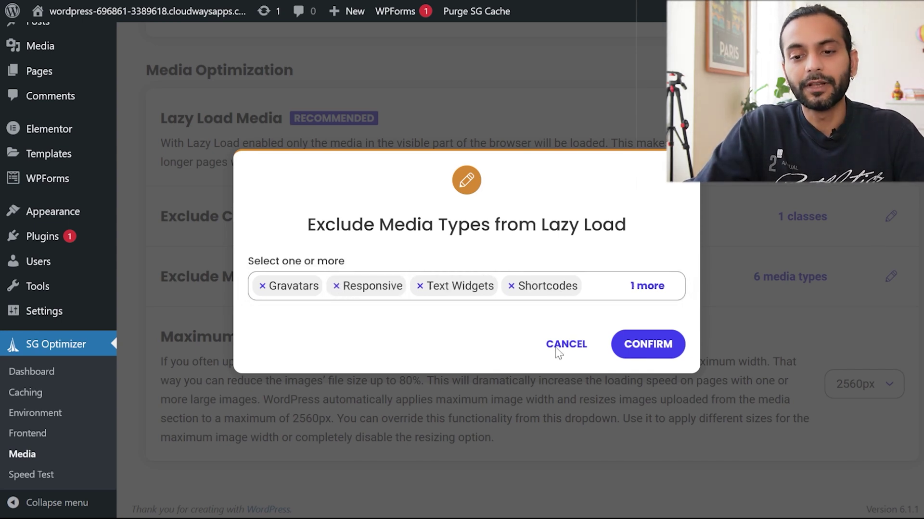
left_click(648, 344)
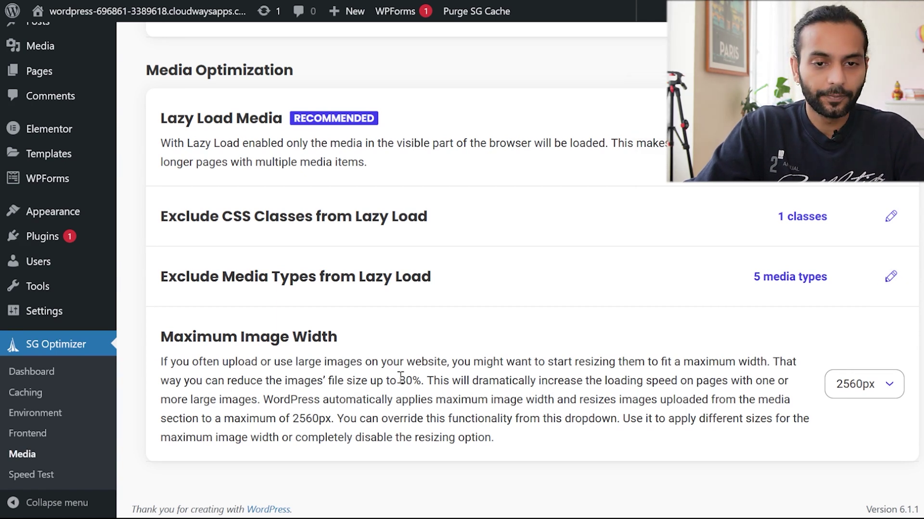
scroll(400, 377, "up", 2)
scroll(400, 377, "up", 9)
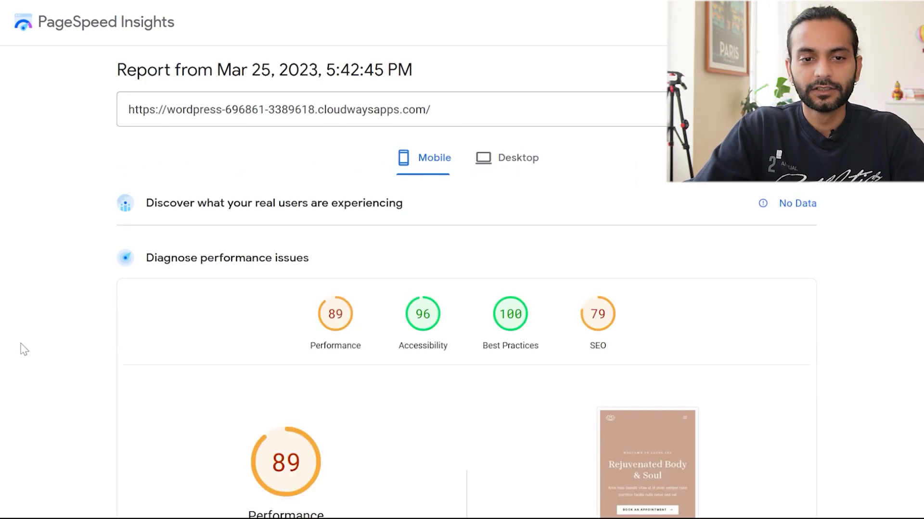
Step: Compare the site's mobile and desktop performance scores in the PageSpeed Insights report
scroll(22, 347, "down", 3)
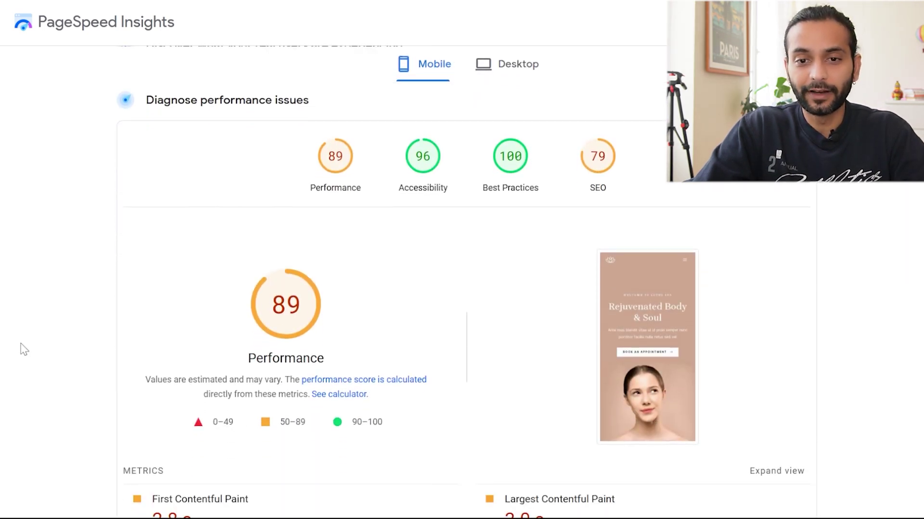
left_click(474, 77)
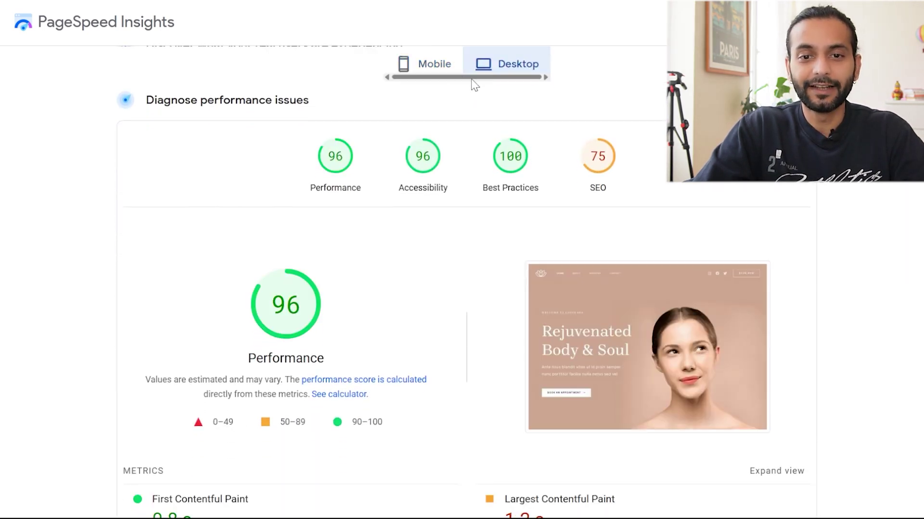
left_click(427, 67)
scroll(770, 239, "up", 2)
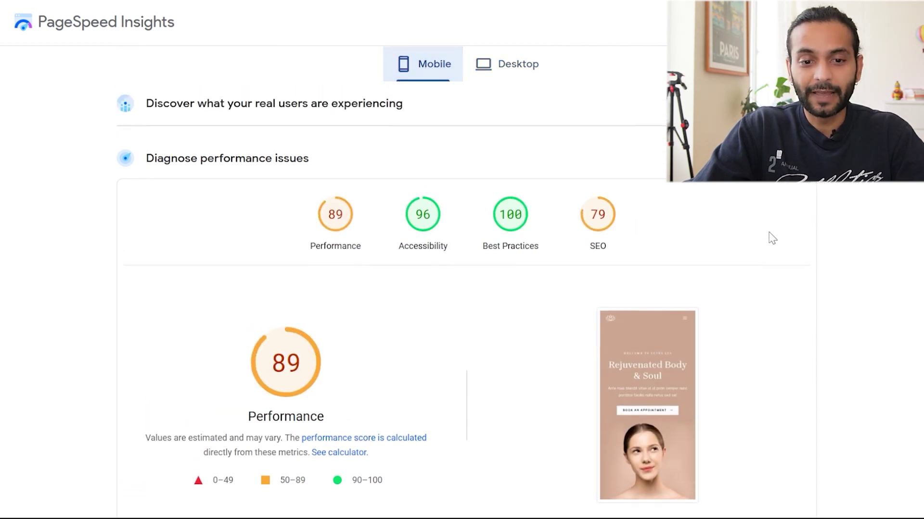
scroll(772, 238, "up", 2)
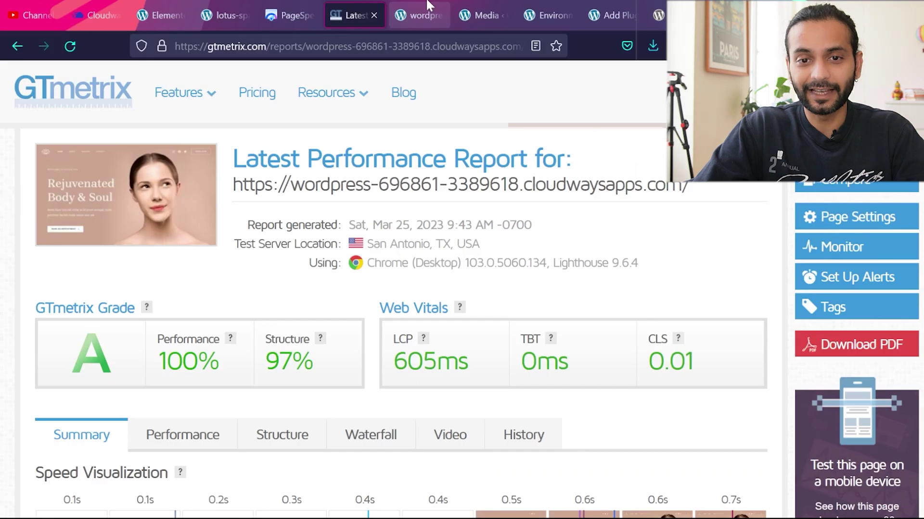
Step: Switch from the GTmetrix report back to PageSpeed Insights and examine the mobile scores and metrics of the newer report
mouse_move(315, 4)
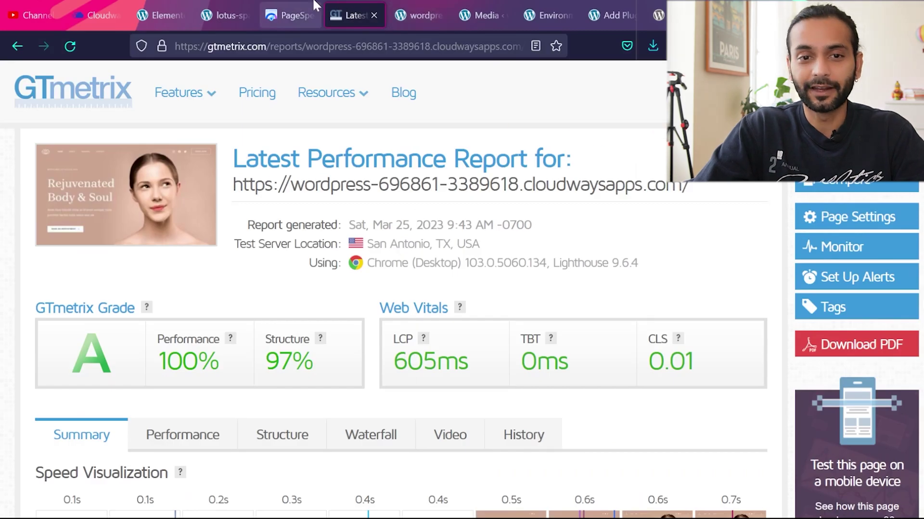
left_click(298, 6)
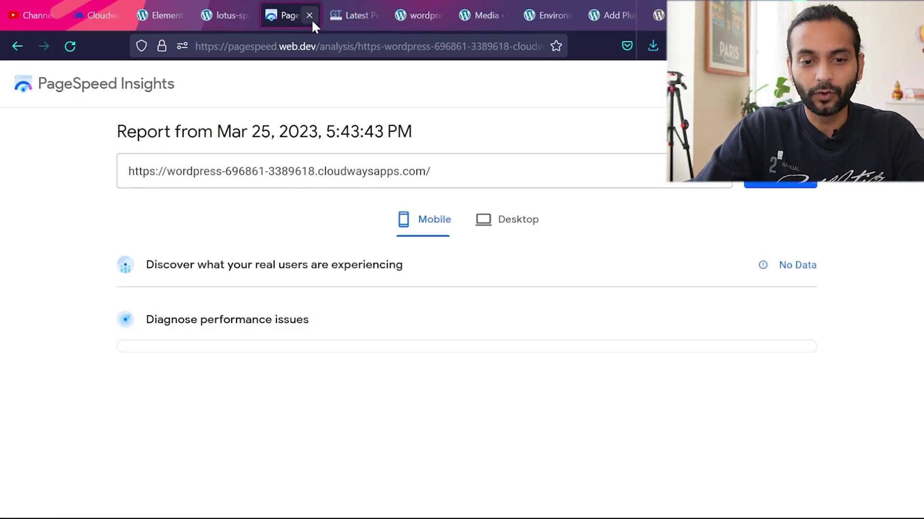
scroll(632, 212, "down", 5)
scroll(634, 217, "up", 2)
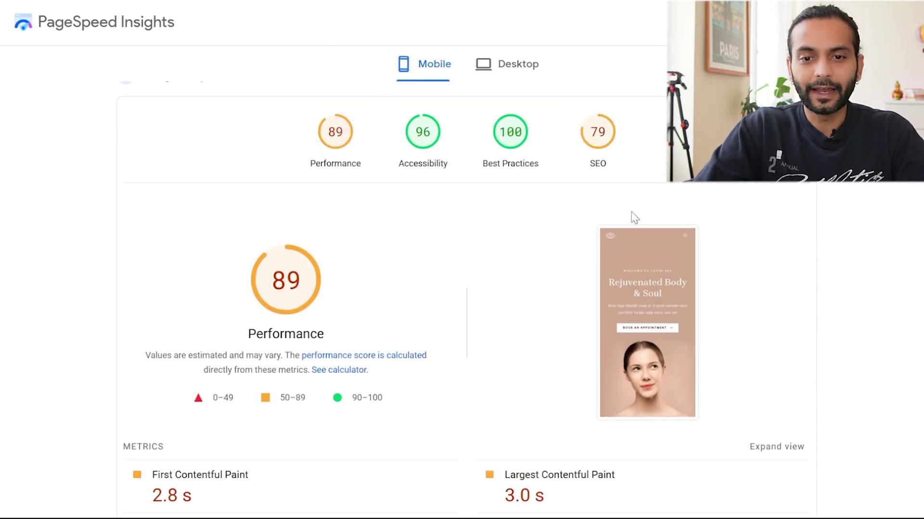
scroll(633, 217, "up", 4)
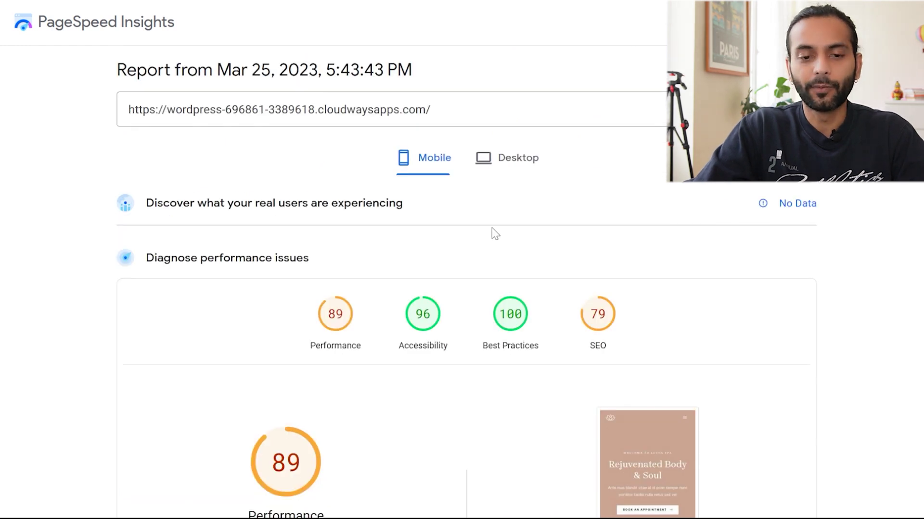